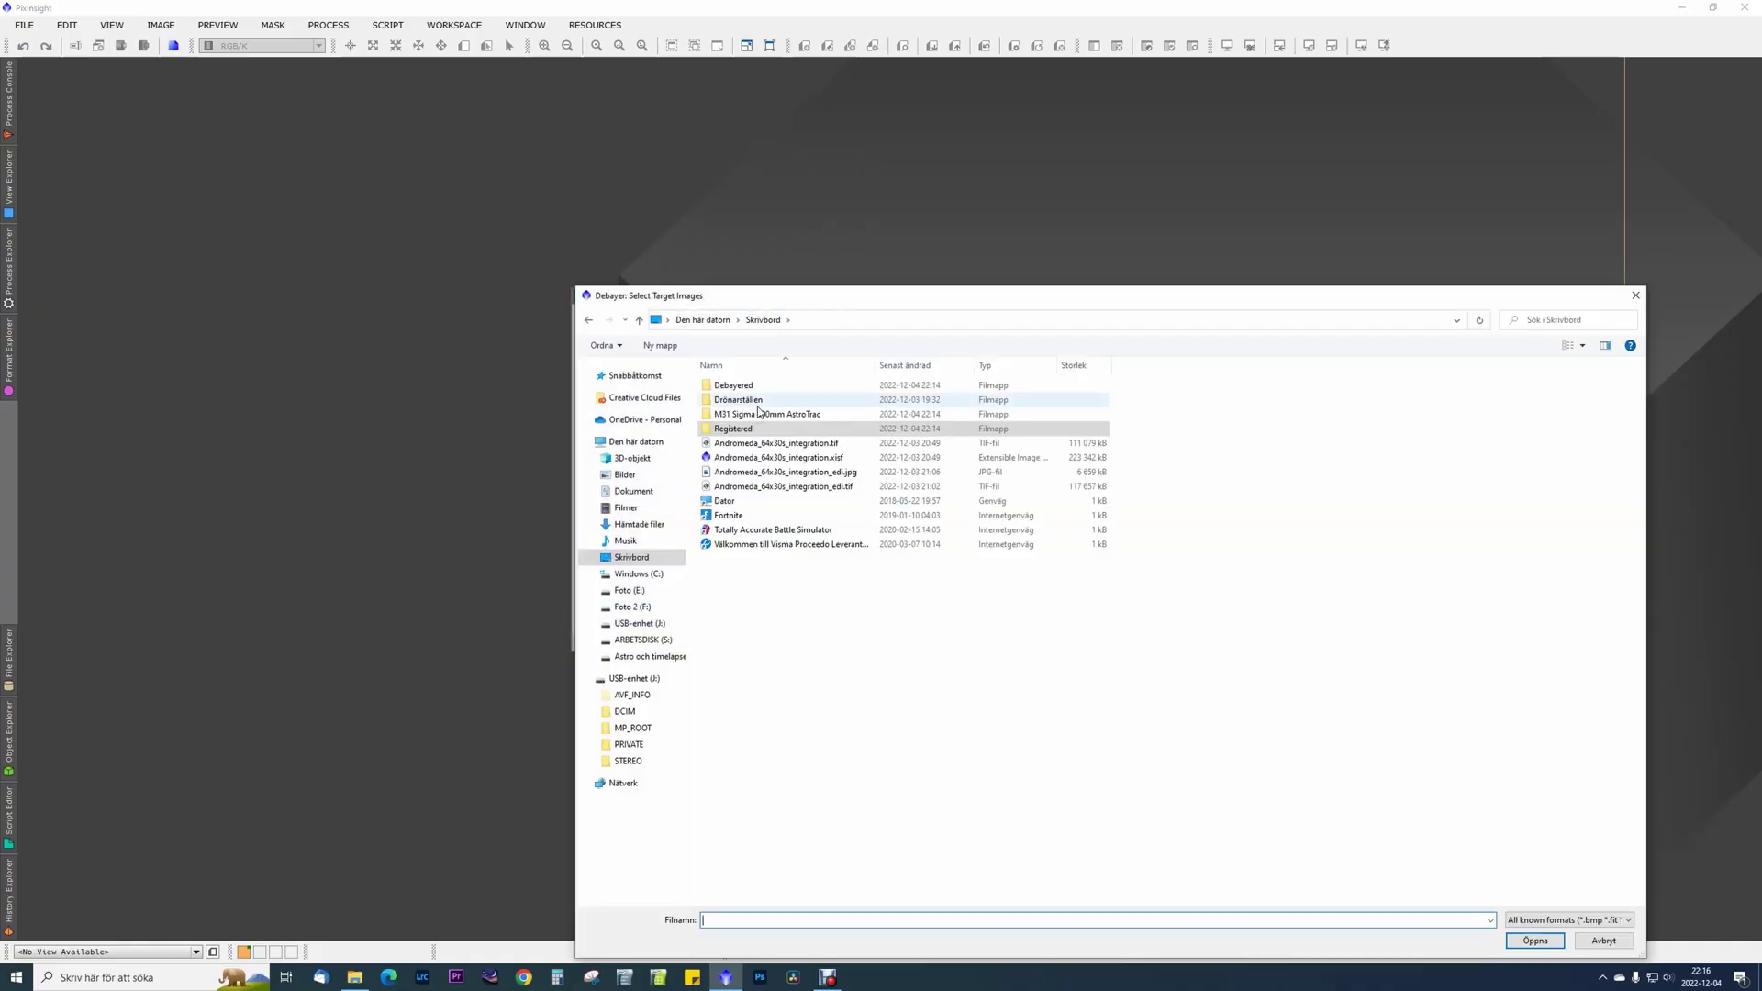
Step: Debayer all CR3 raw frames with output to the Desktop/Debayered folder using Apply Global
{"action": "key", "text": "ctrl+a"}
{"action": "key", "text": "Return"}
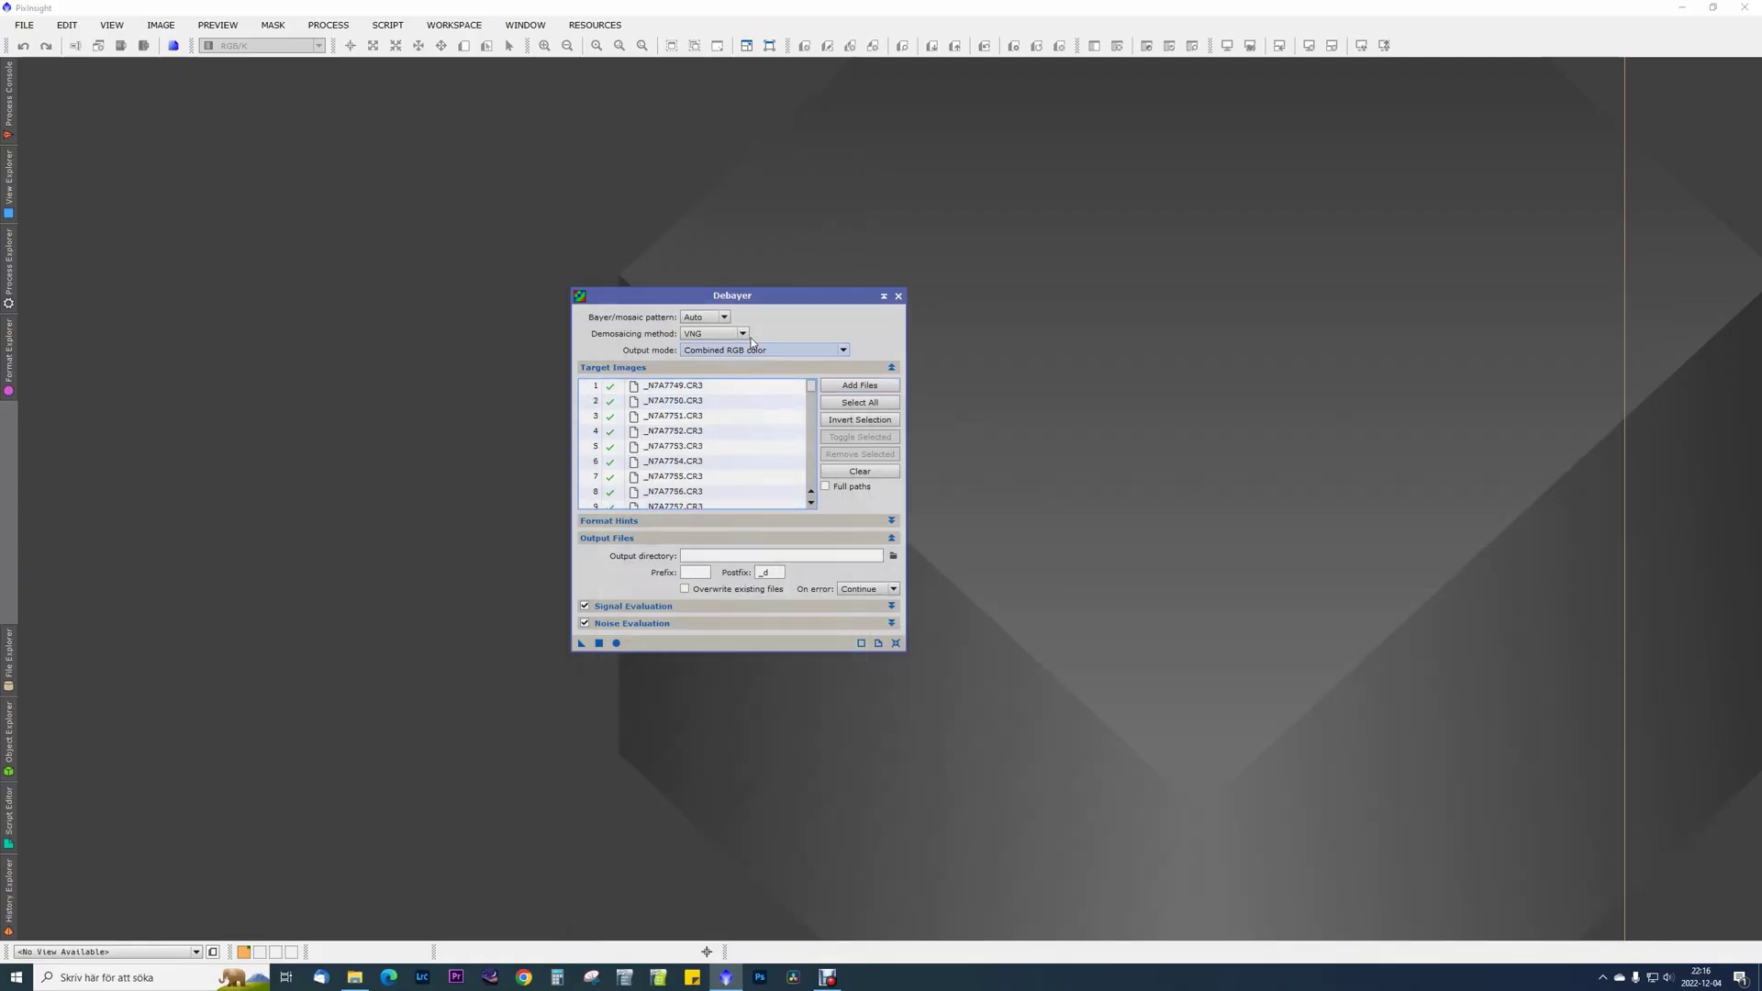
{"action": "left_click", "coordinate": [893, 555]}
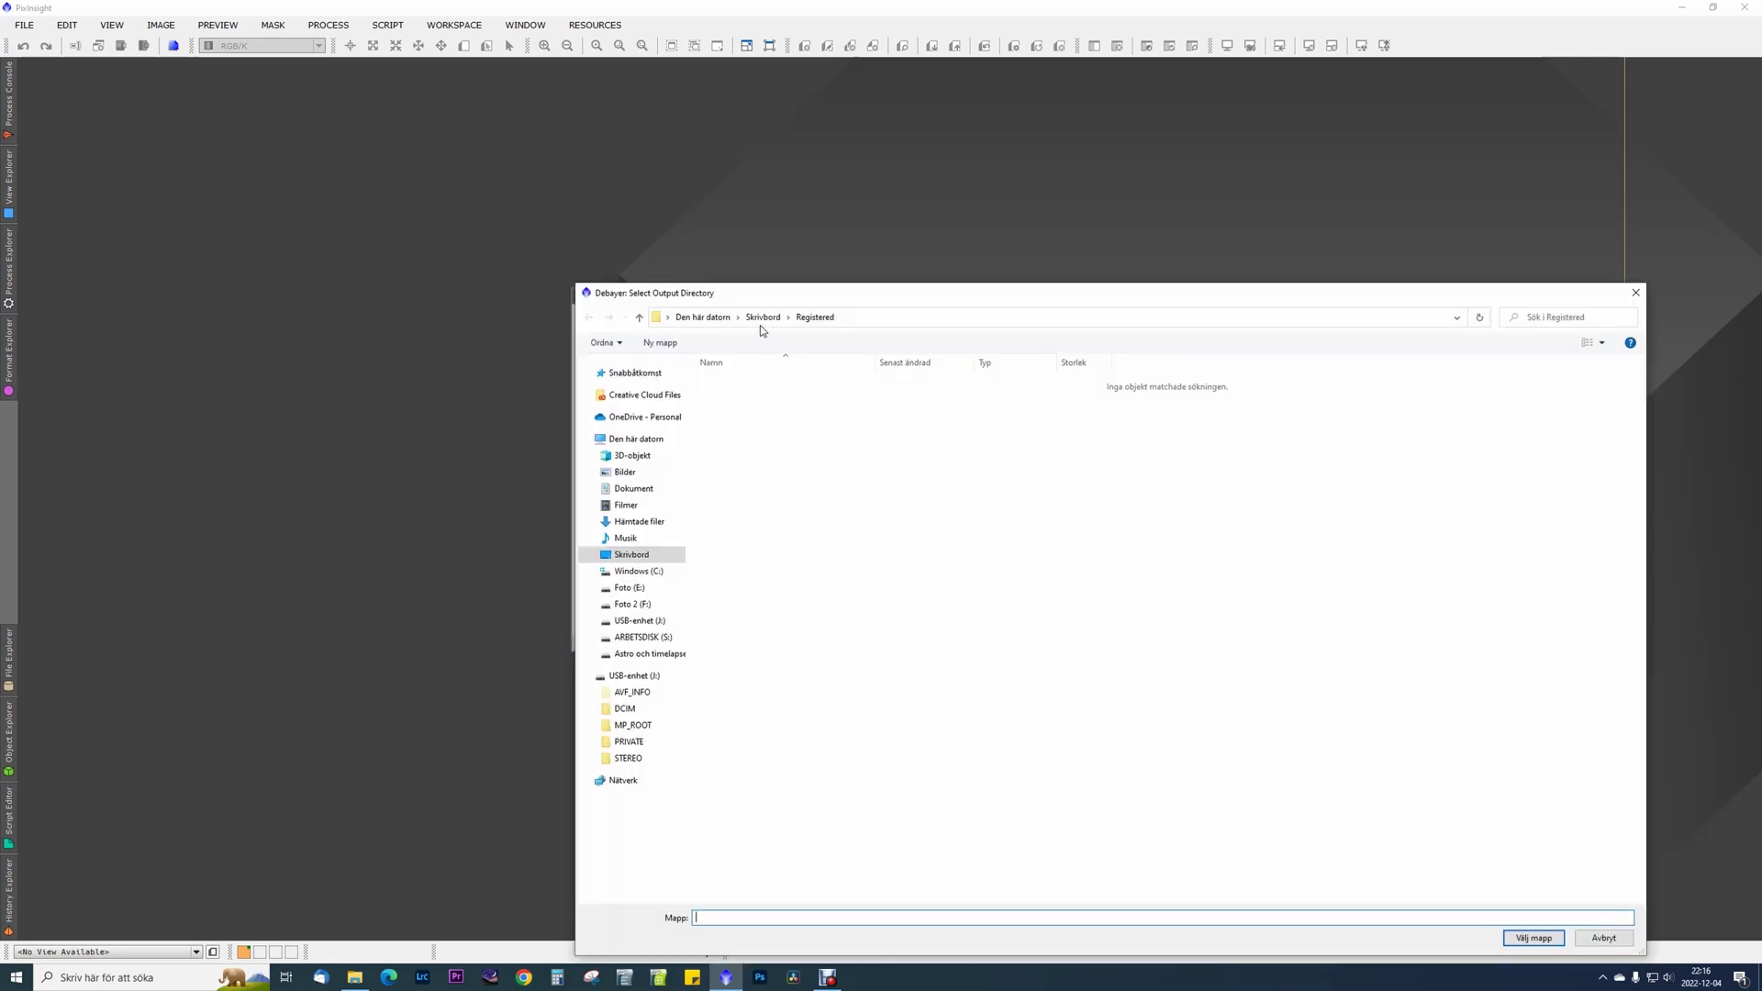
{"action": "left_click", "coordinate": [1525, 936]}
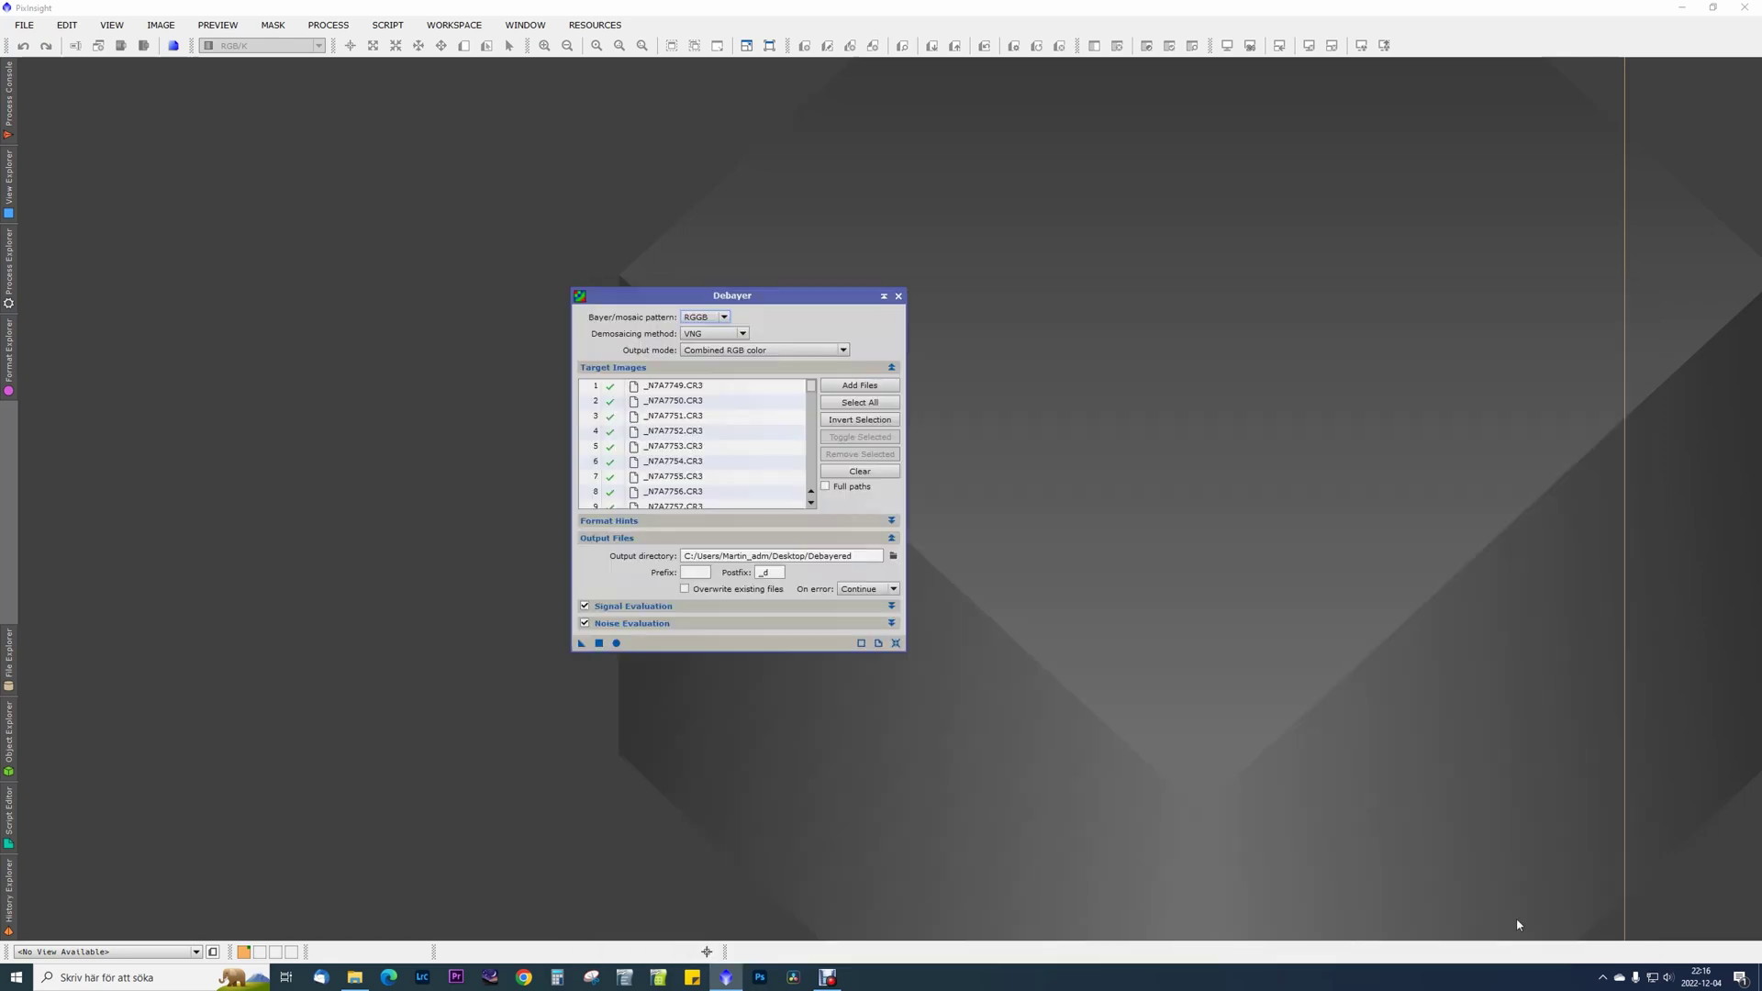
{"action": "left_click", "coordinate": [618, 644]}
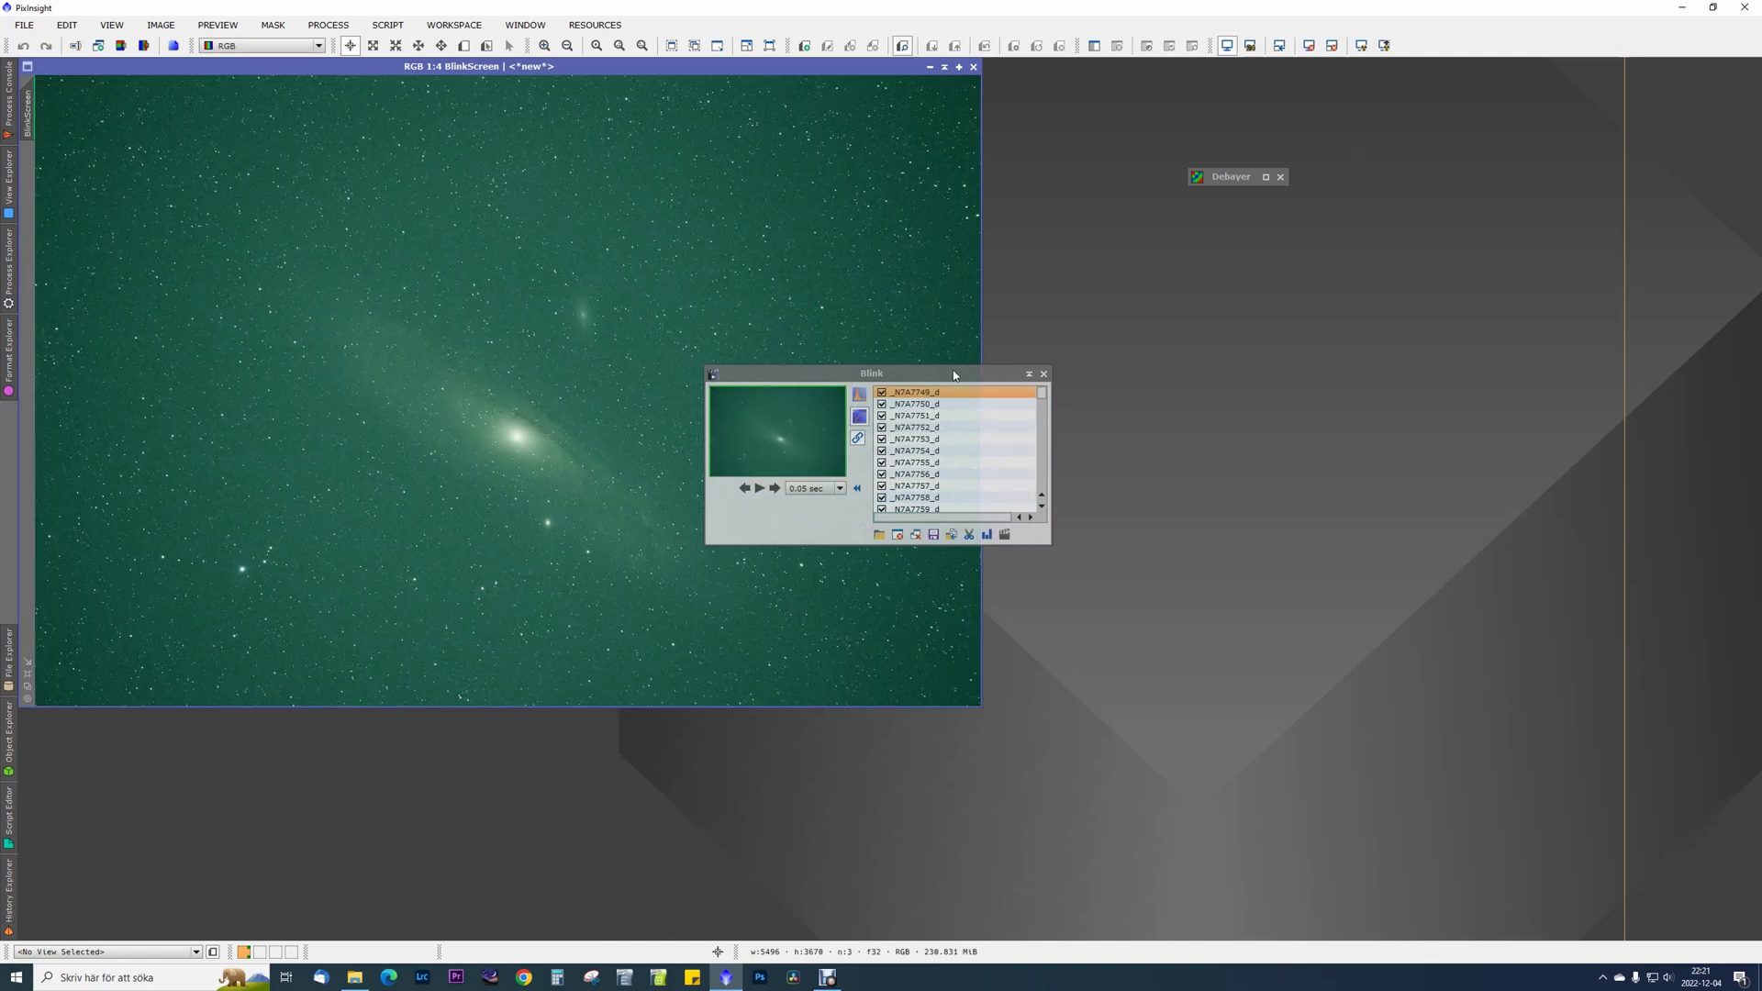
Step: Move the Blink panel aside and check the debayered files in the Debayered folder
{"action": "left_click_drag", "start_coordinate": [953, 374], "coordinate": [1264, 323]}
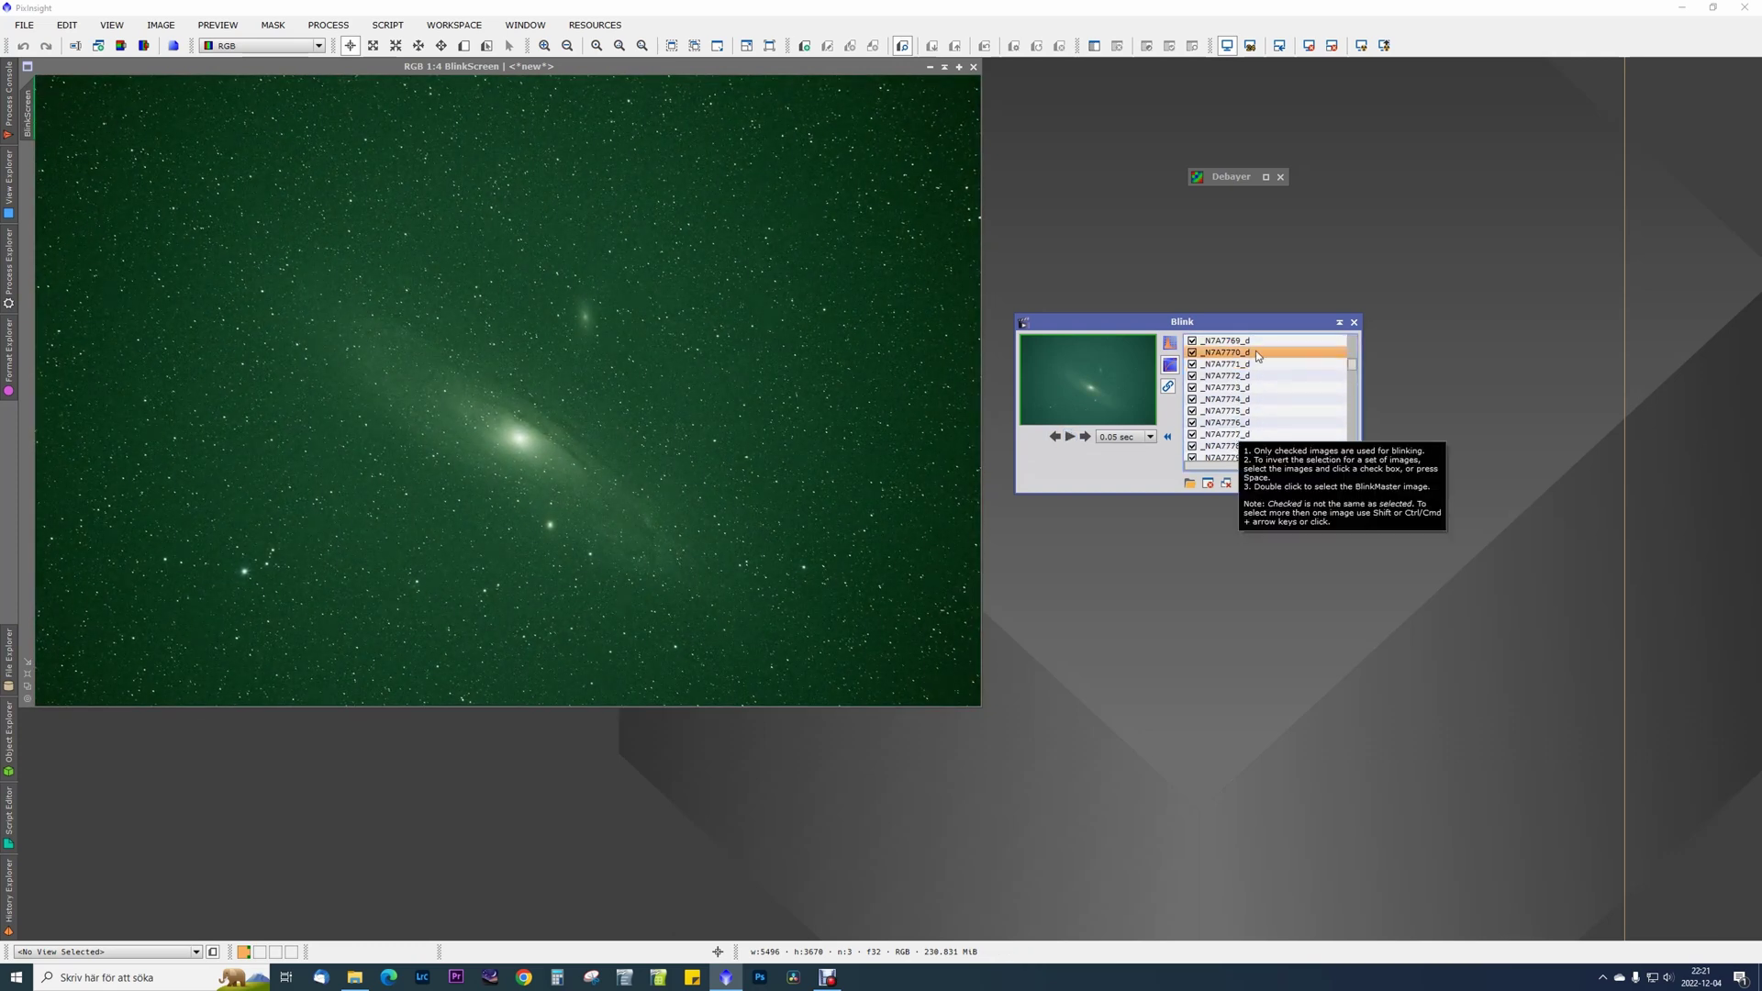
{"action": "right_click", "coordinate": [354, 977]}
{"action": "left_click", "coordinate": [355, 921]}
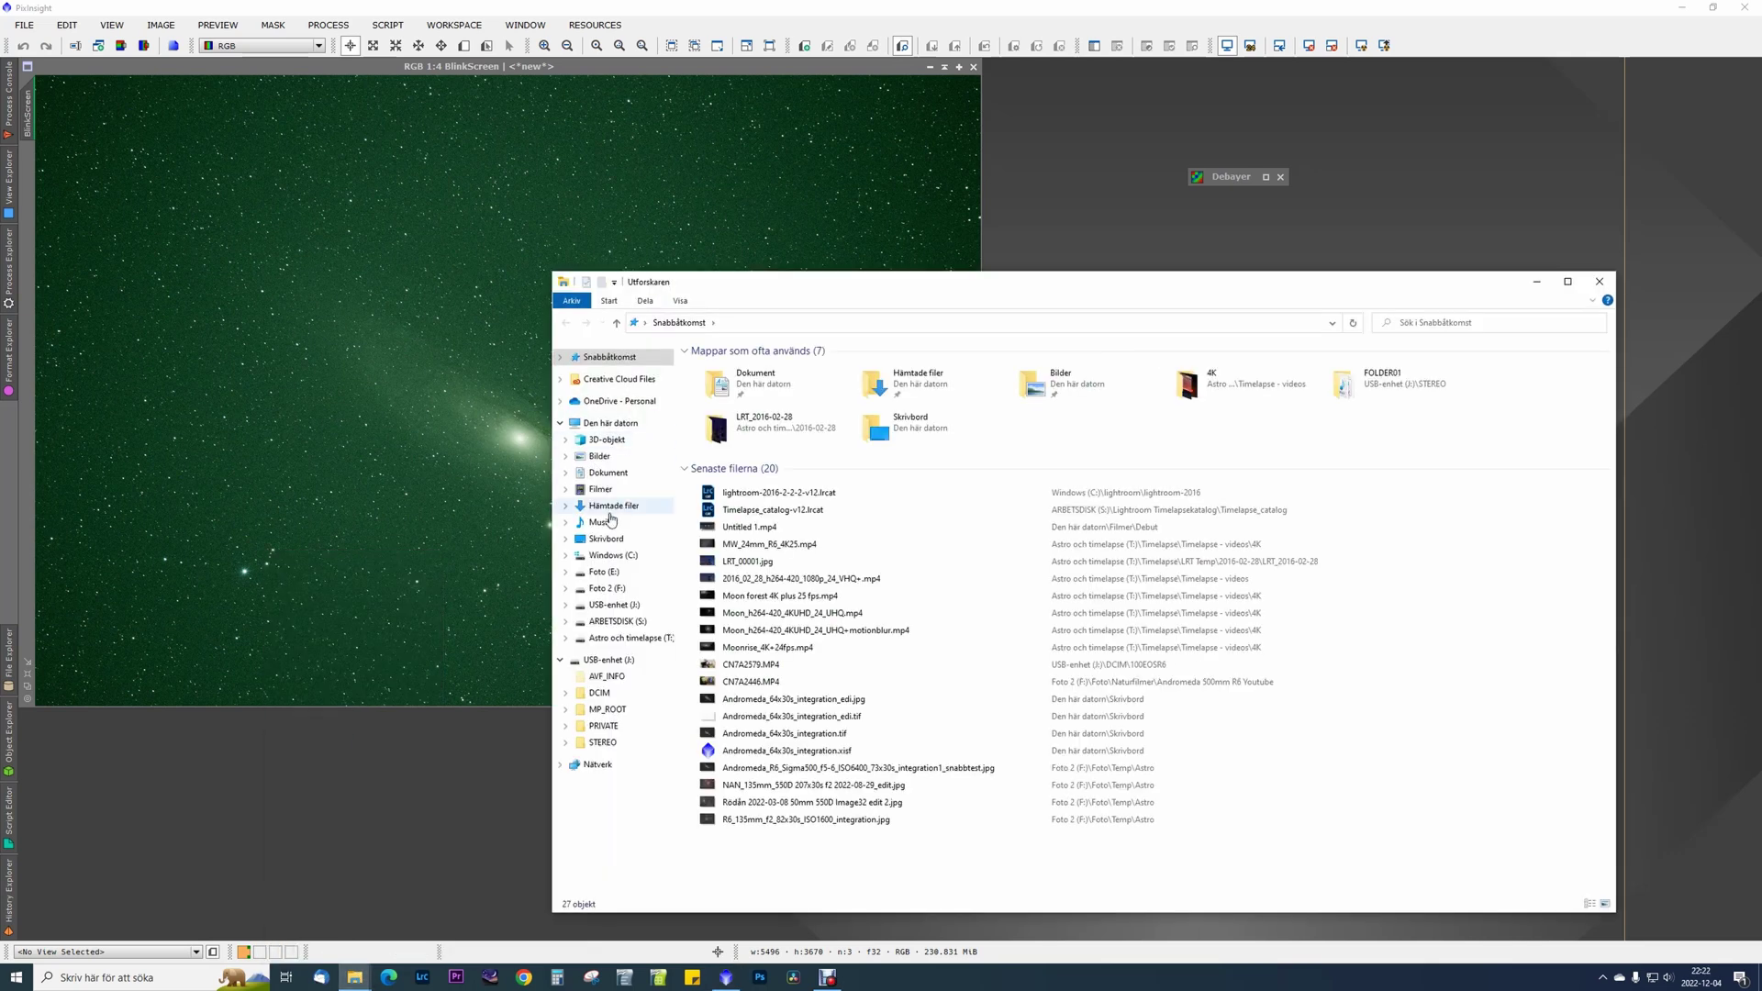
{"action": "left_click", "coordinate": [726, 367]}
{"action": "double_click", "coordinate": [726, 368]}
{"action": "key", "text": "Return"}
{"action": "key", "text": "alt+Tab"}
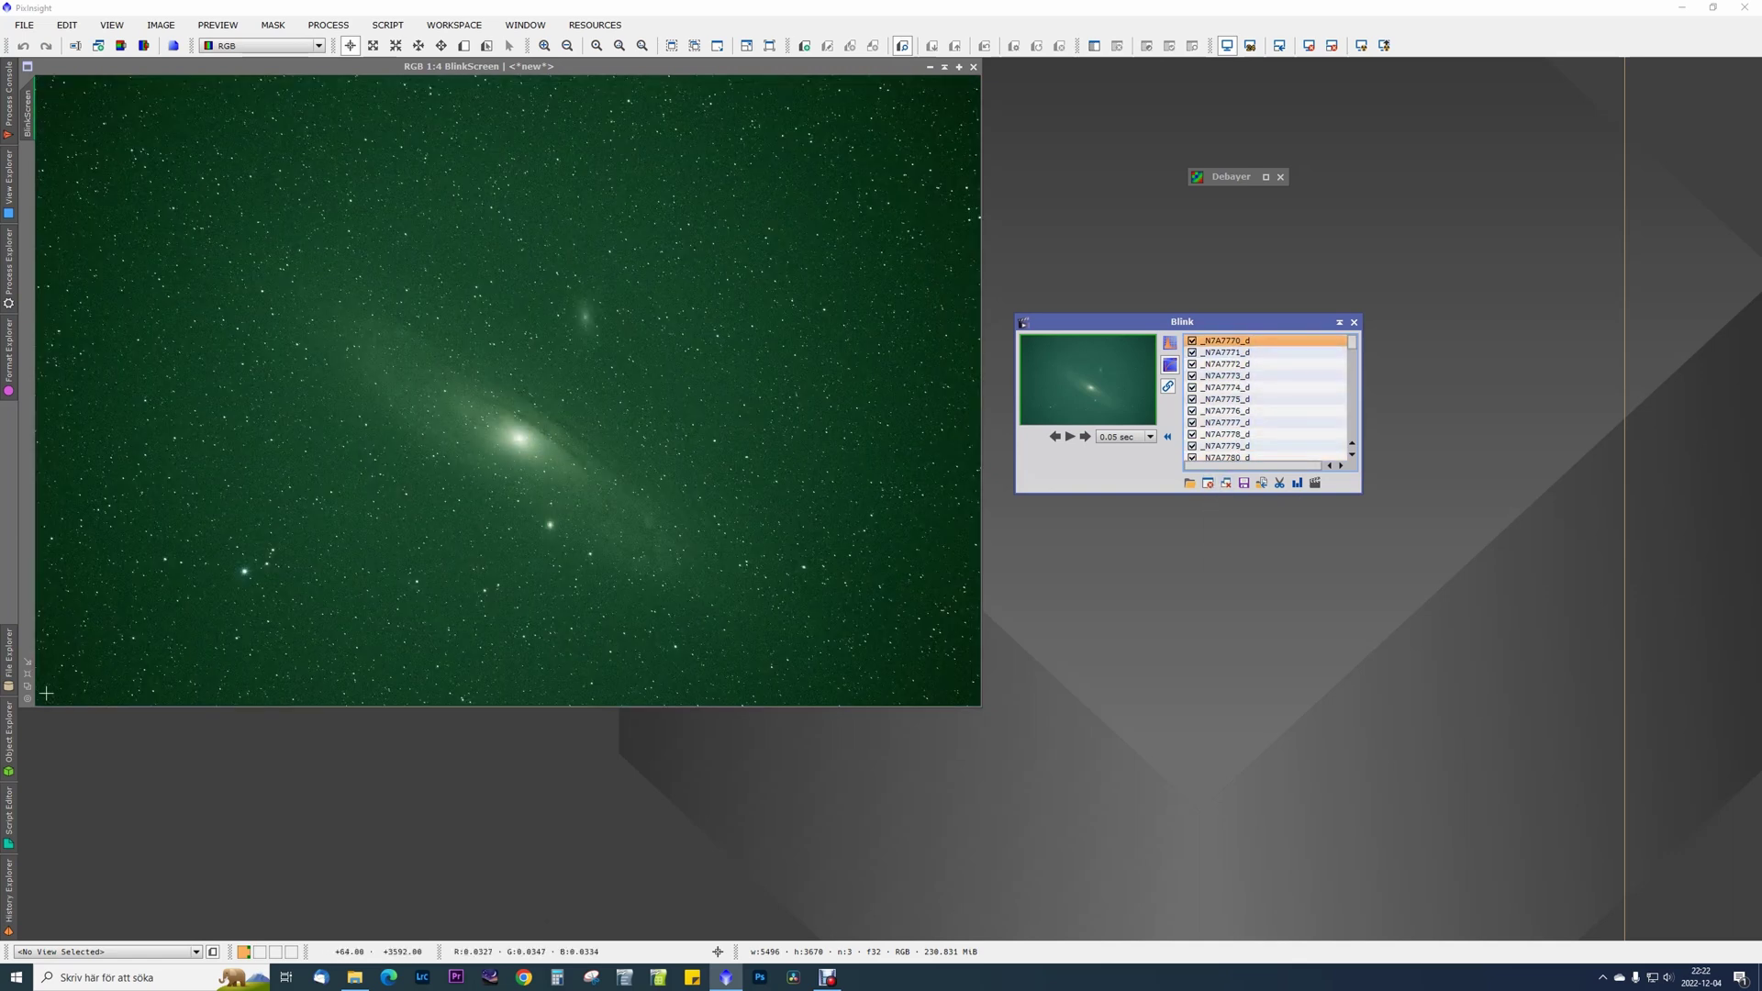
Step: Blink the frames at 1:1 zoom with a 0.10 s delay, then close Blink
{"action": "left_click", "coordinate": [27, 699]}
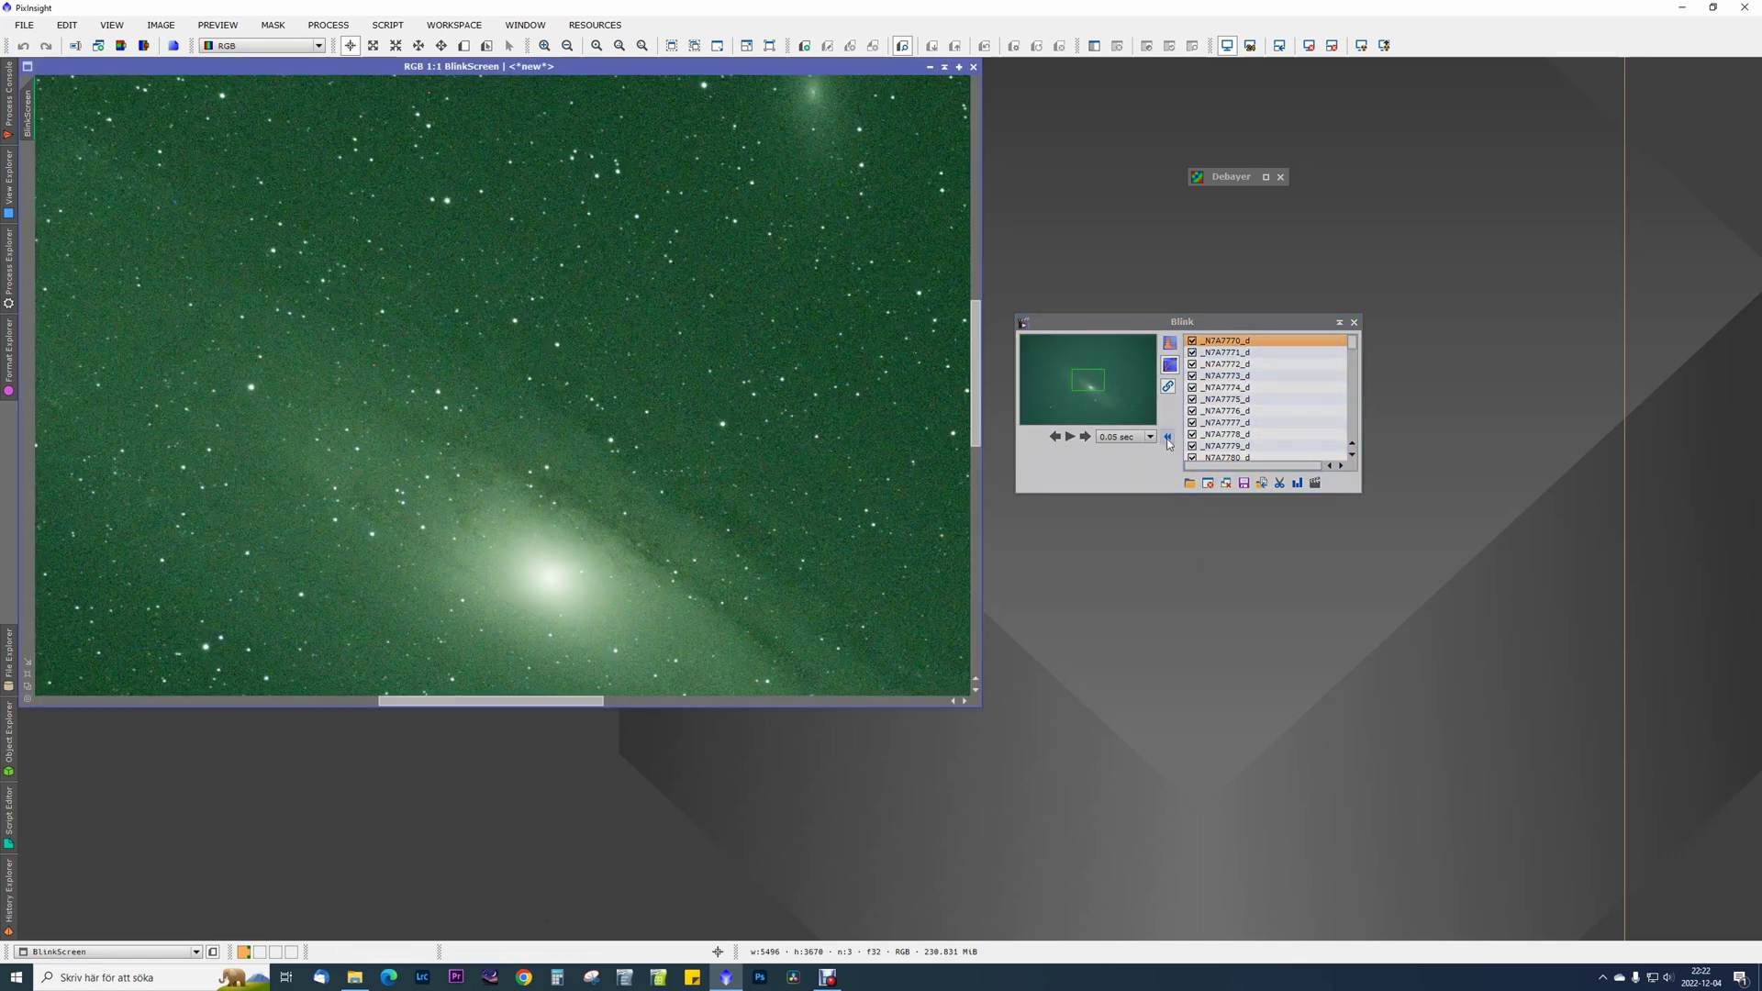
{"action": "left_click", "coordinate": [1148, 440]}
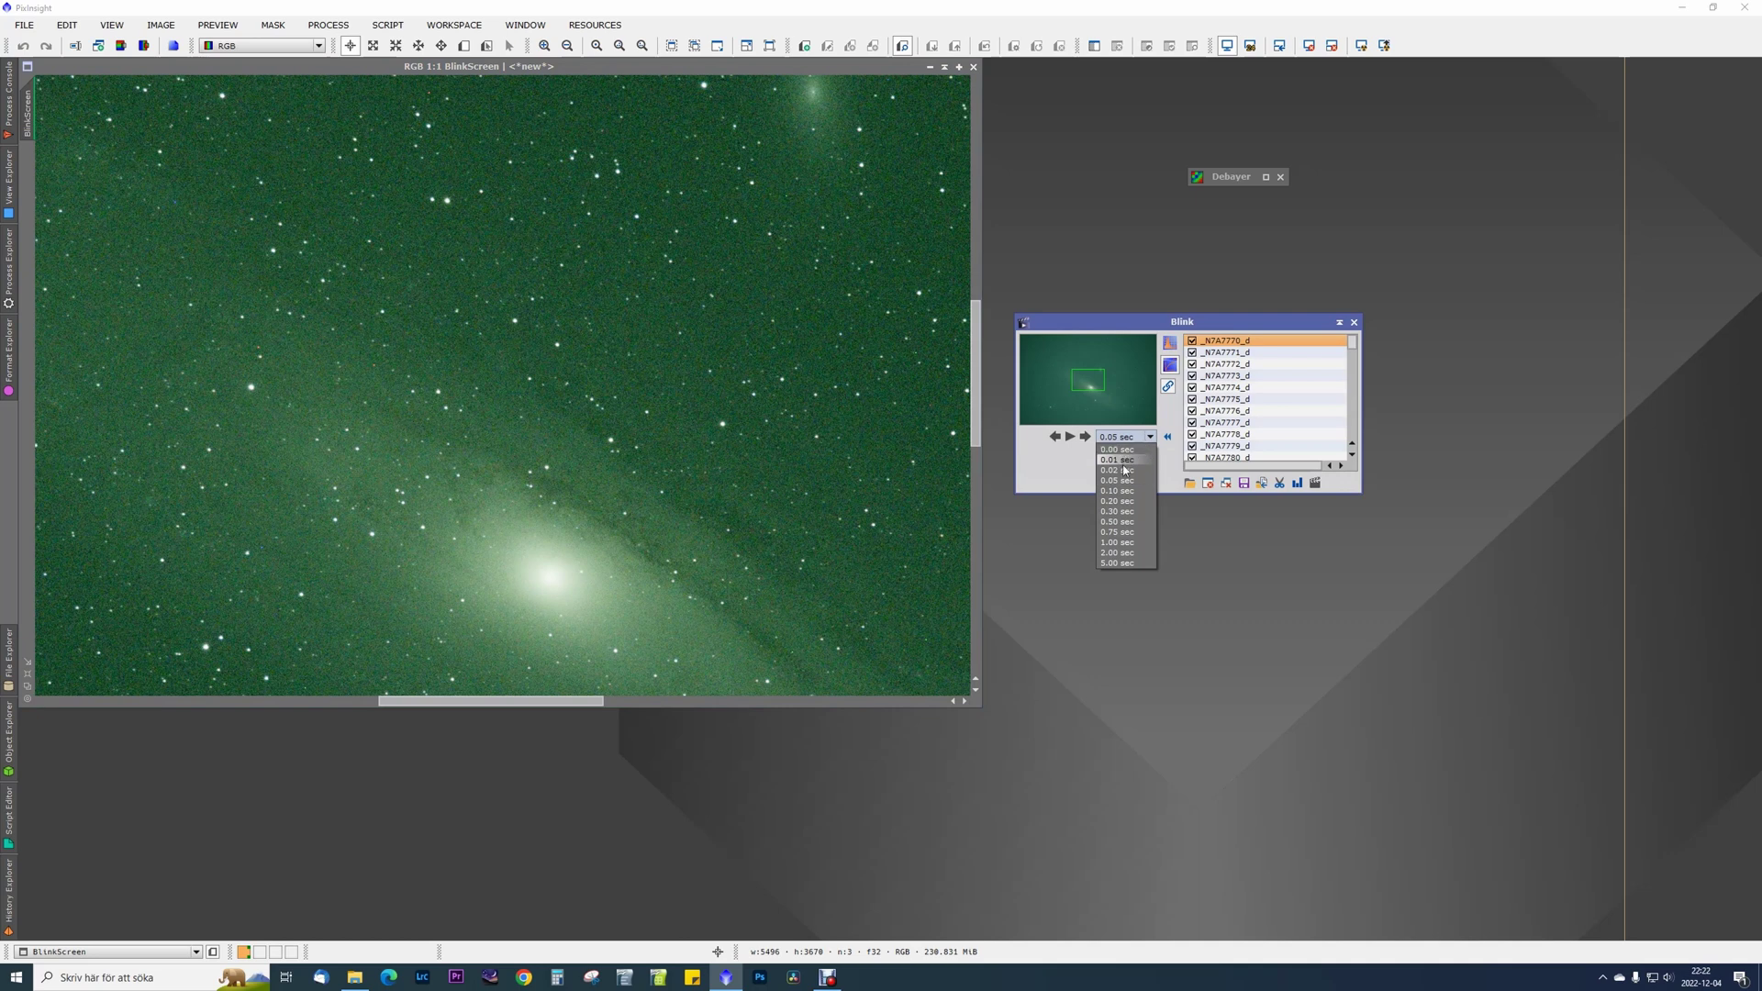
{"action": "left_click", "coordinate": [1070, 437]}
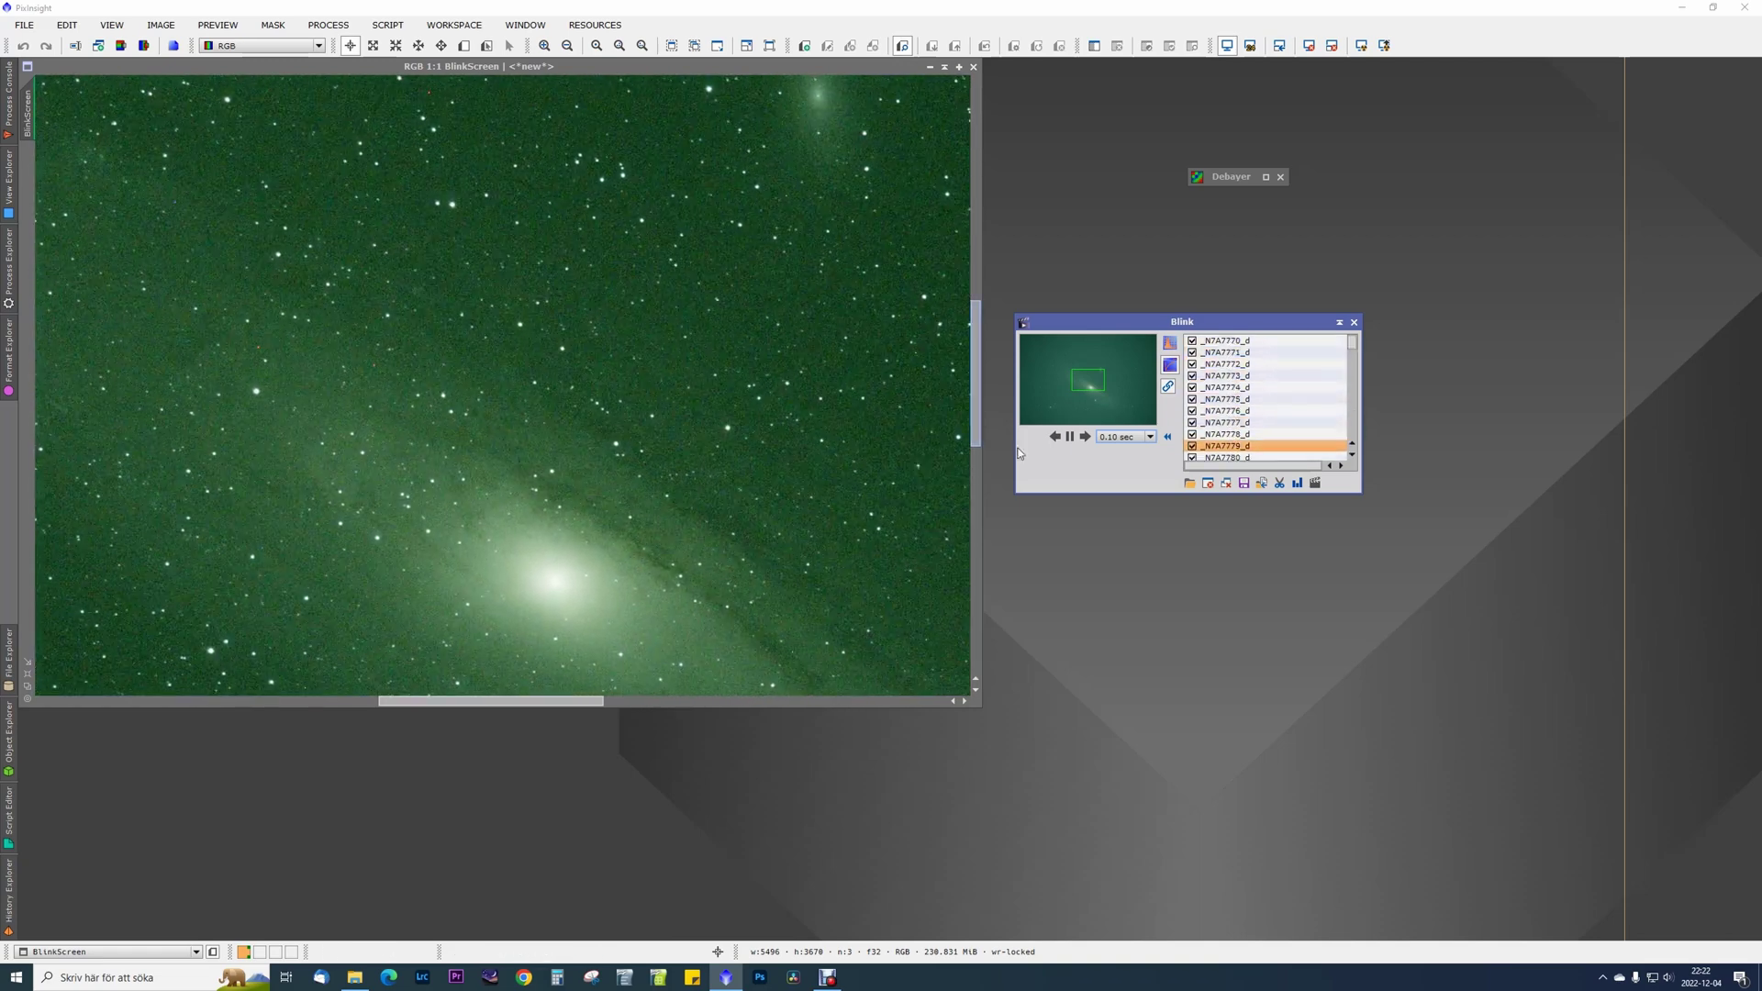
{"action": "left_click", "coordinate": [1070, 437]}
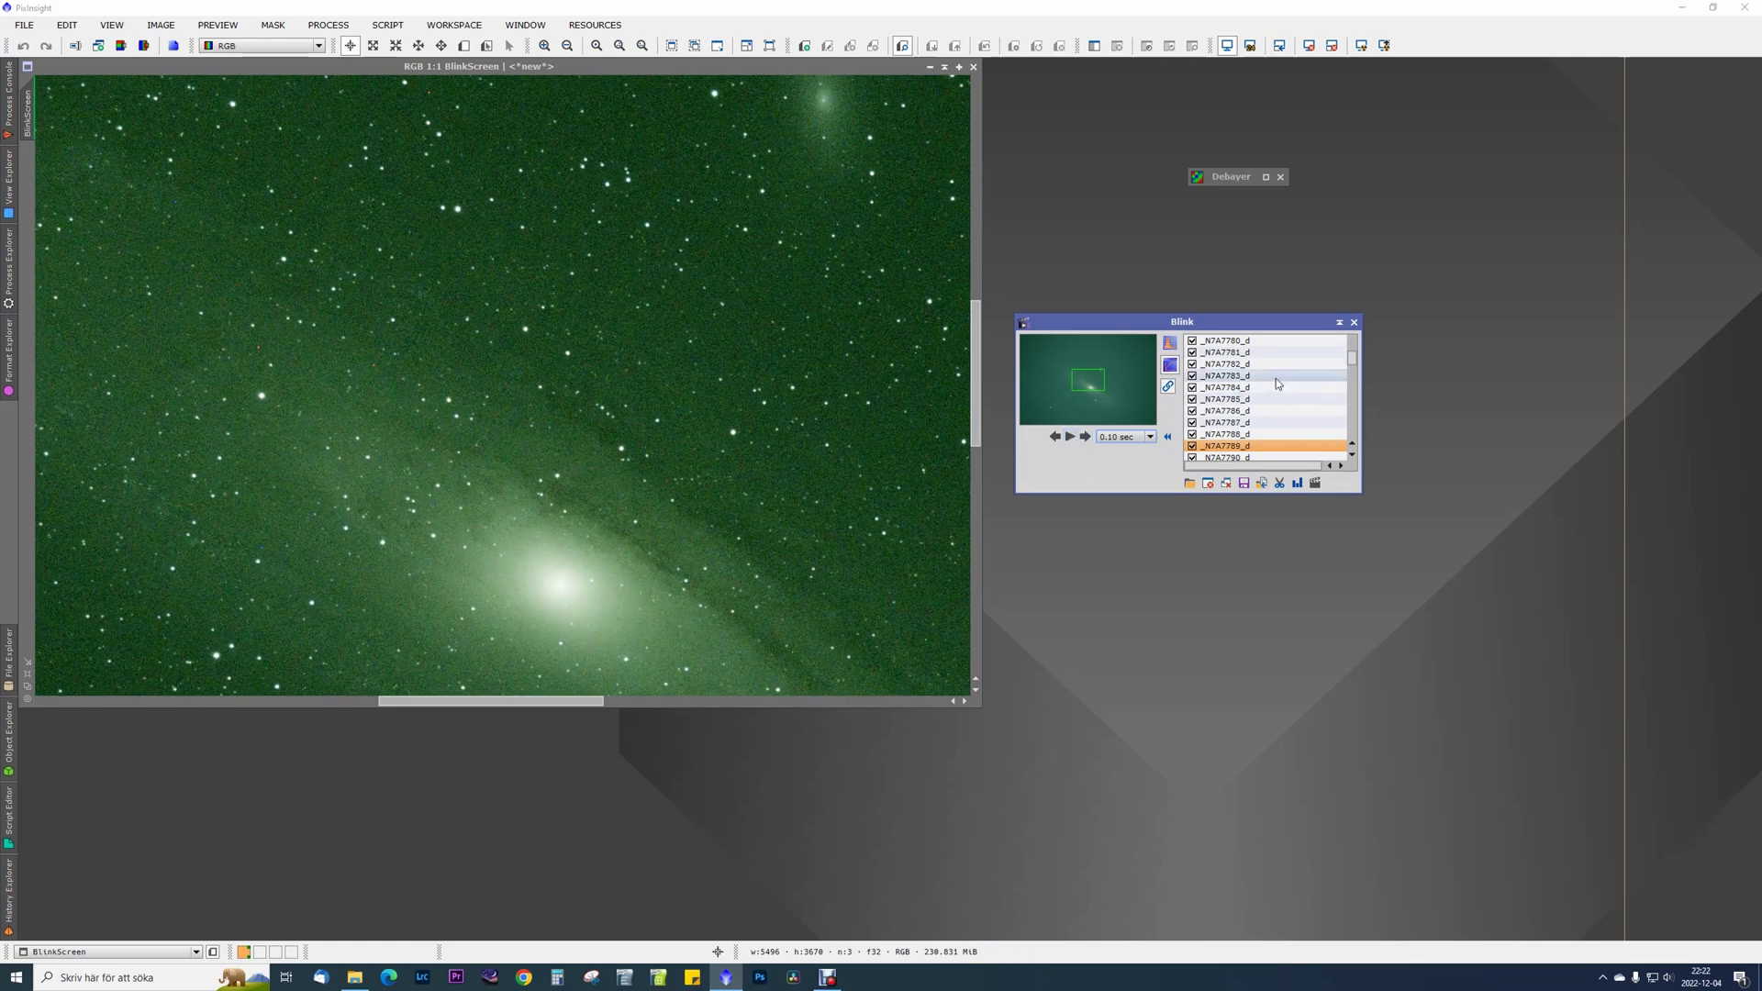
{"action": "left_click", "coordinate": [1354, 322]}
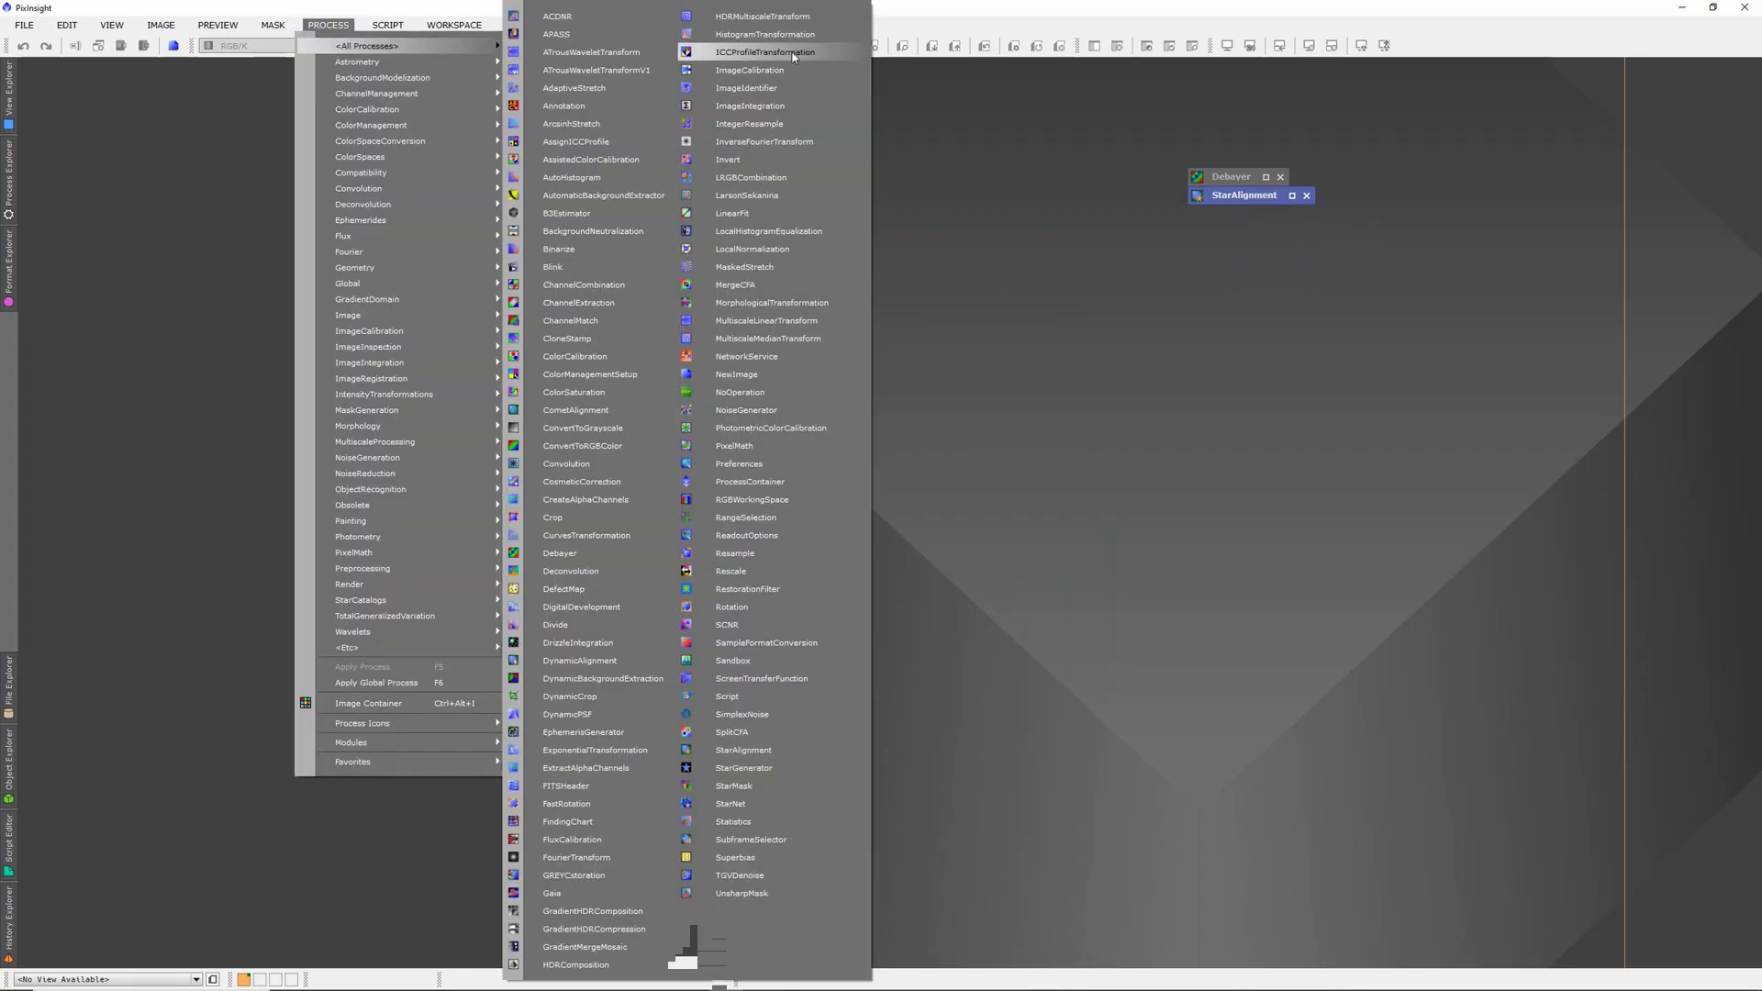
Step: Integrate all frames from the Registered folder with ImageIntegration, showing Pixel Rejection (1) settings
{"action": "left_click", "coordinate": [782, 105]}
{"action": "left_click", "coordinate": [858, 207]}
{"action": "left_click", "coordinate": [788, 202]}
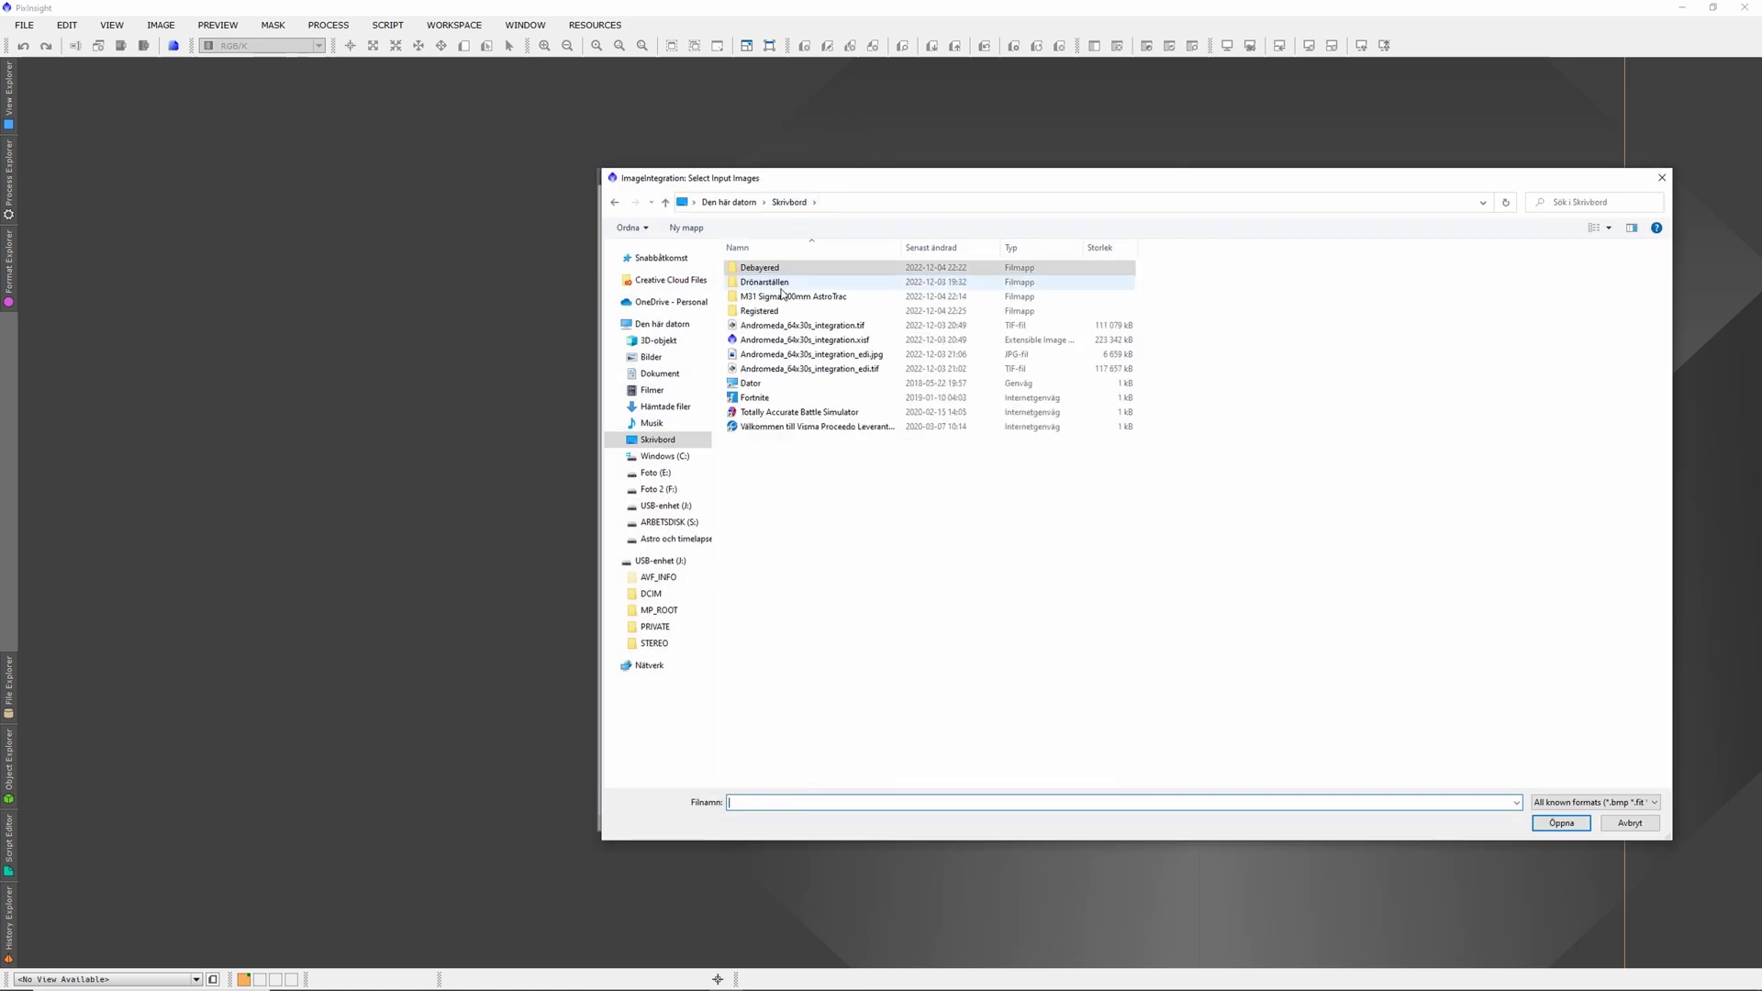
{"action": "double_click", "coordinate": [807, 280]}
{"action": "key", "text": "ctrl+a"}
{"action": "left_click", "coordinate": [1560, 823]}
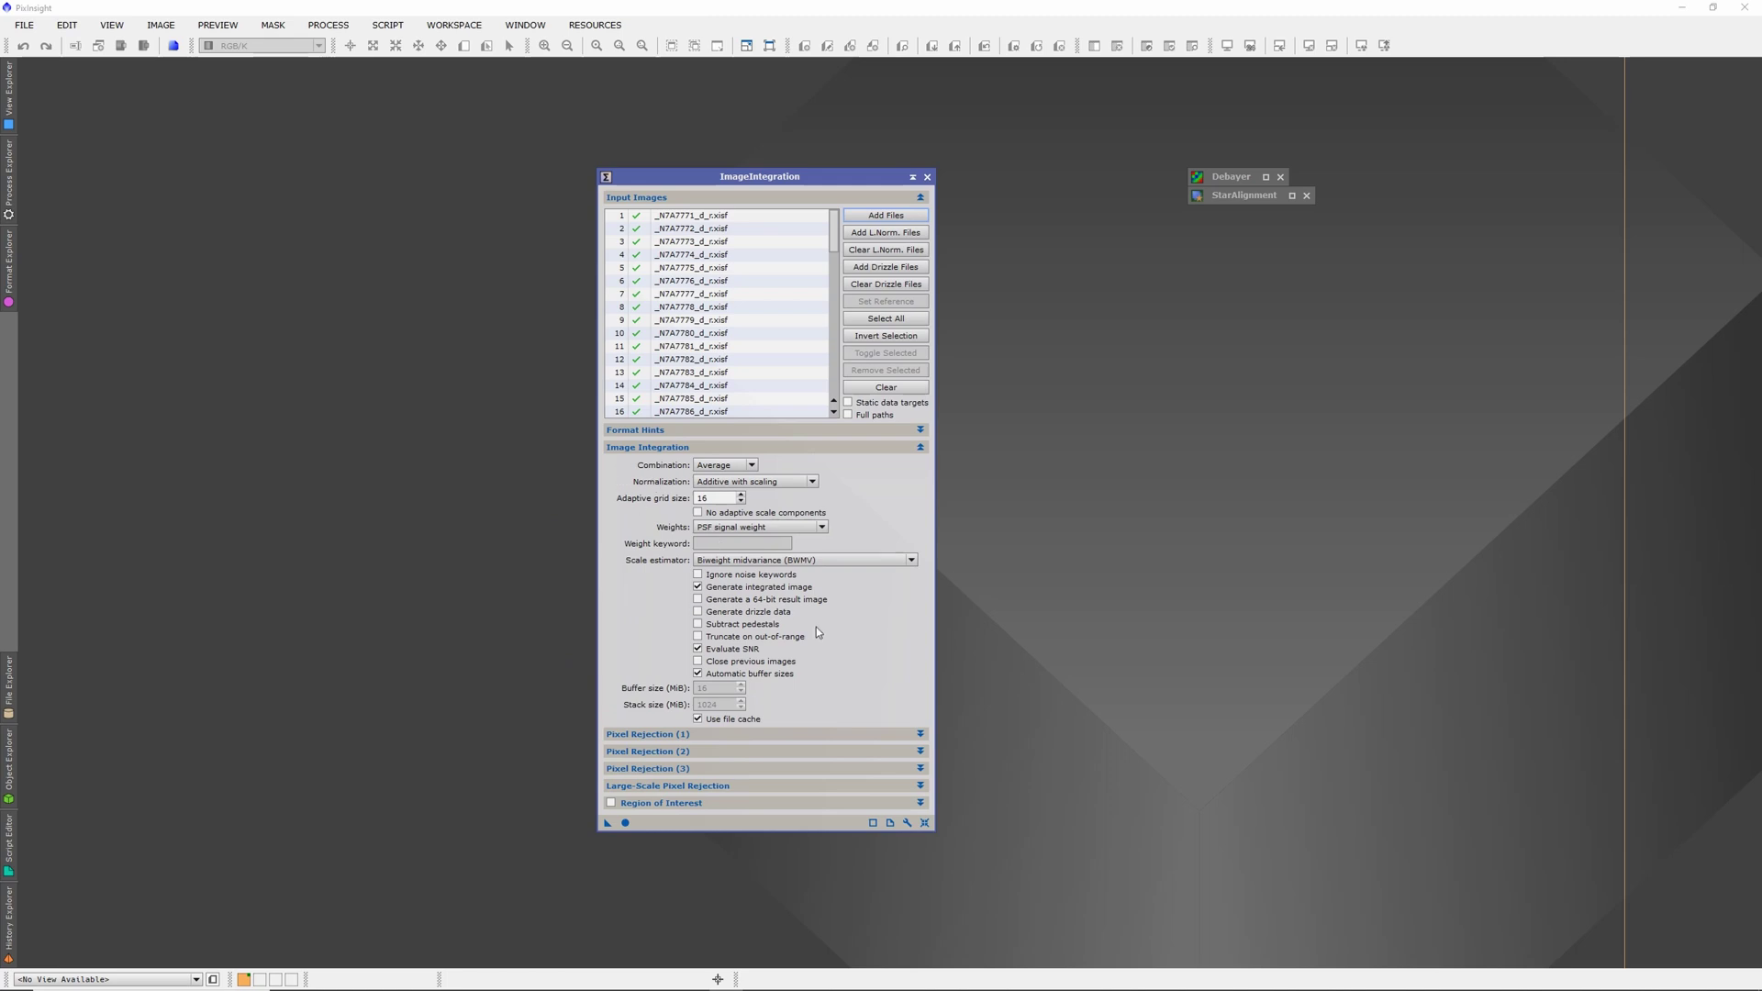
{"action": "left_click", "coordinate": [806, 734]}
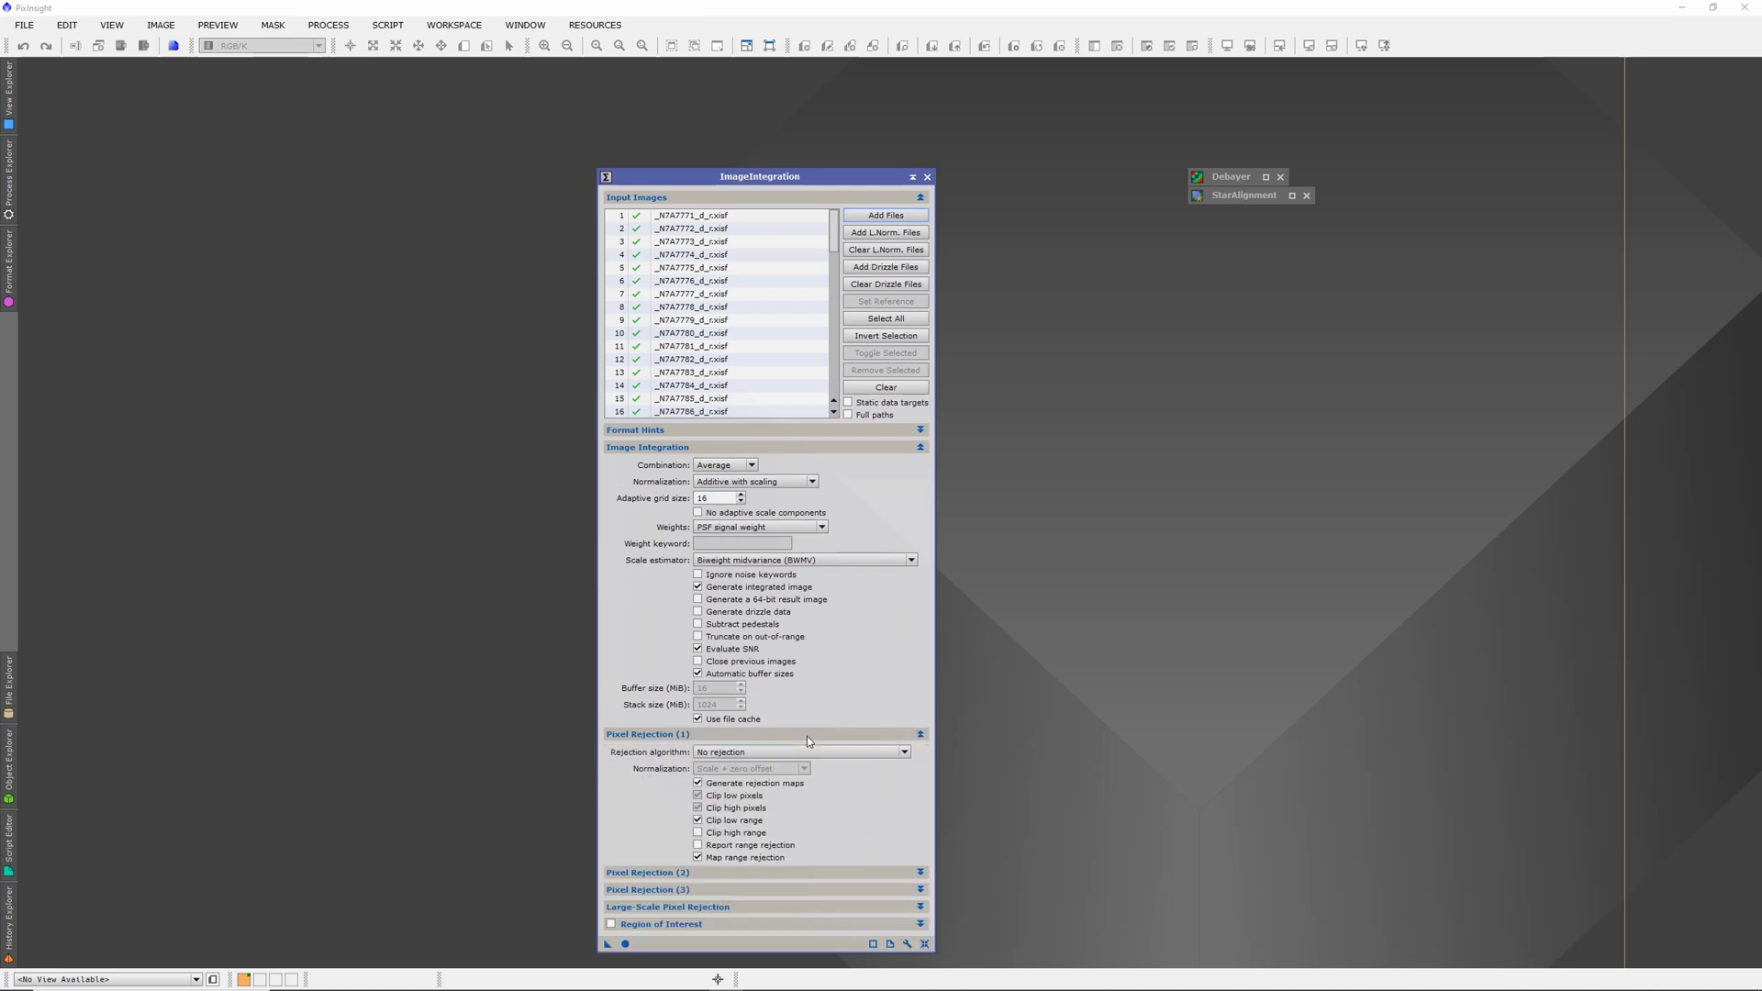
{"action": "left_click", "coordinate": [625, 943]}
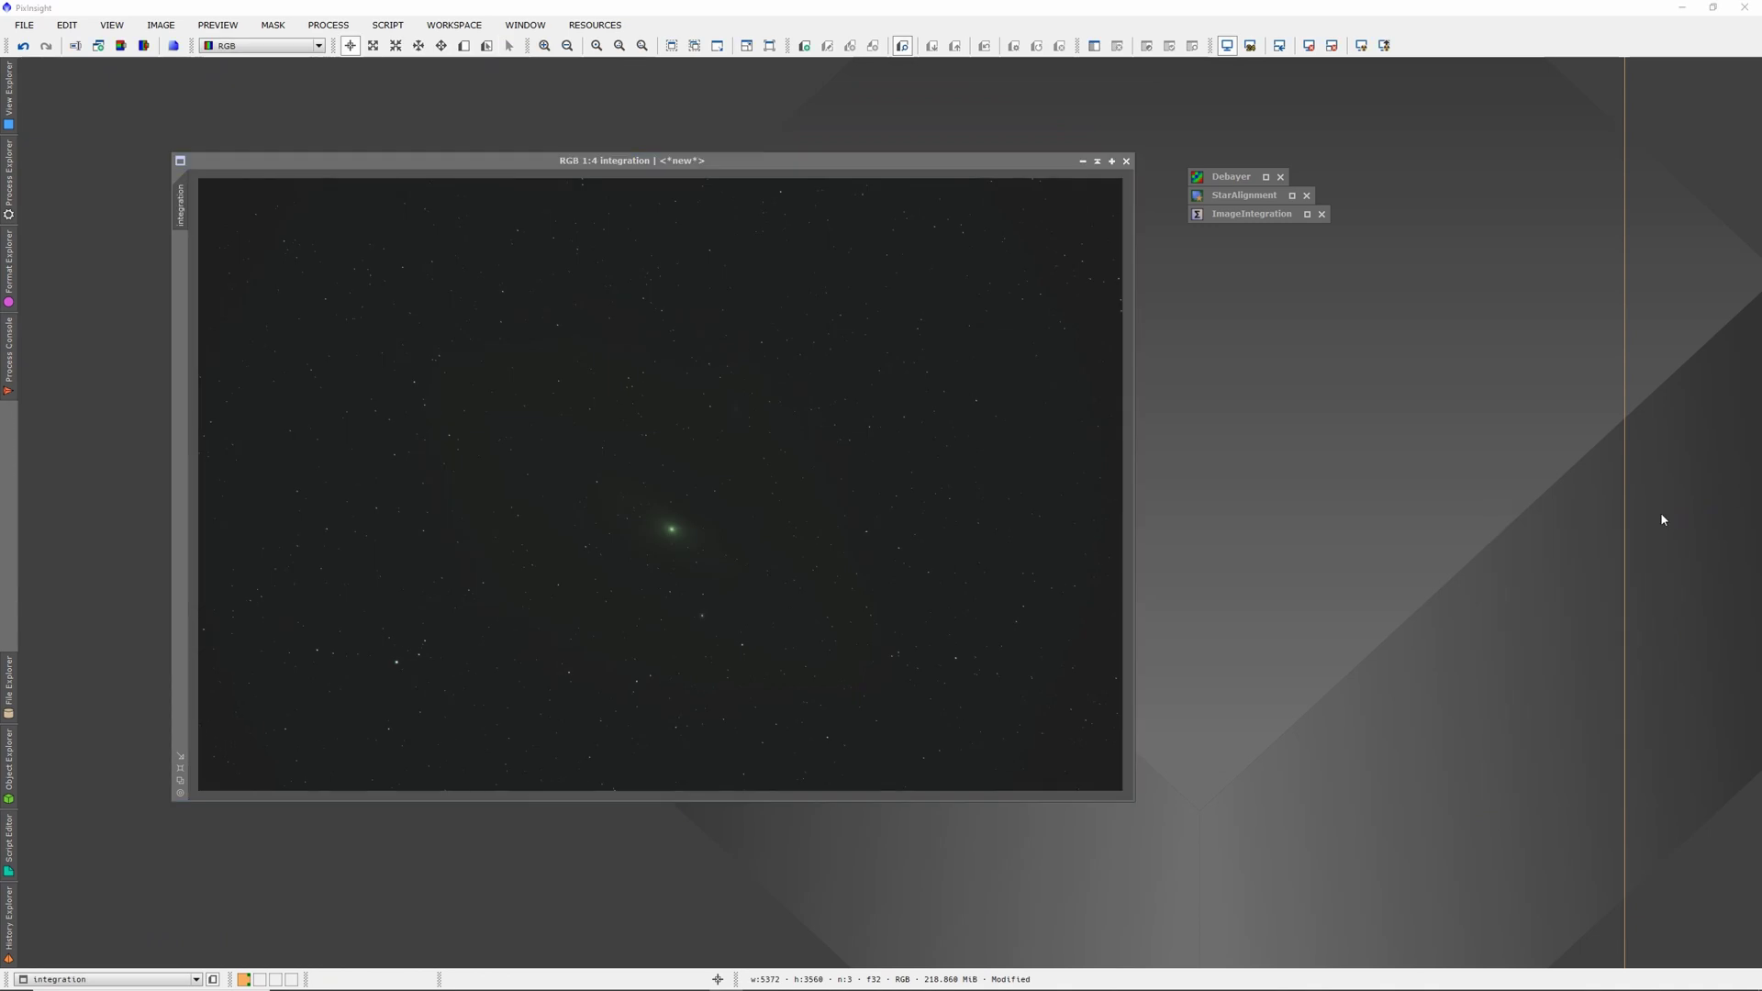
Step: Auto-stretch the integration with ScreenTransferFunction and expand the HistogramTransformation settings
{"action": "left_click_drag", "start_coordinate": [631, 160], "coordinate": [560, 131]}
{"action": "left_click", "coordinate": [1154, 370]}
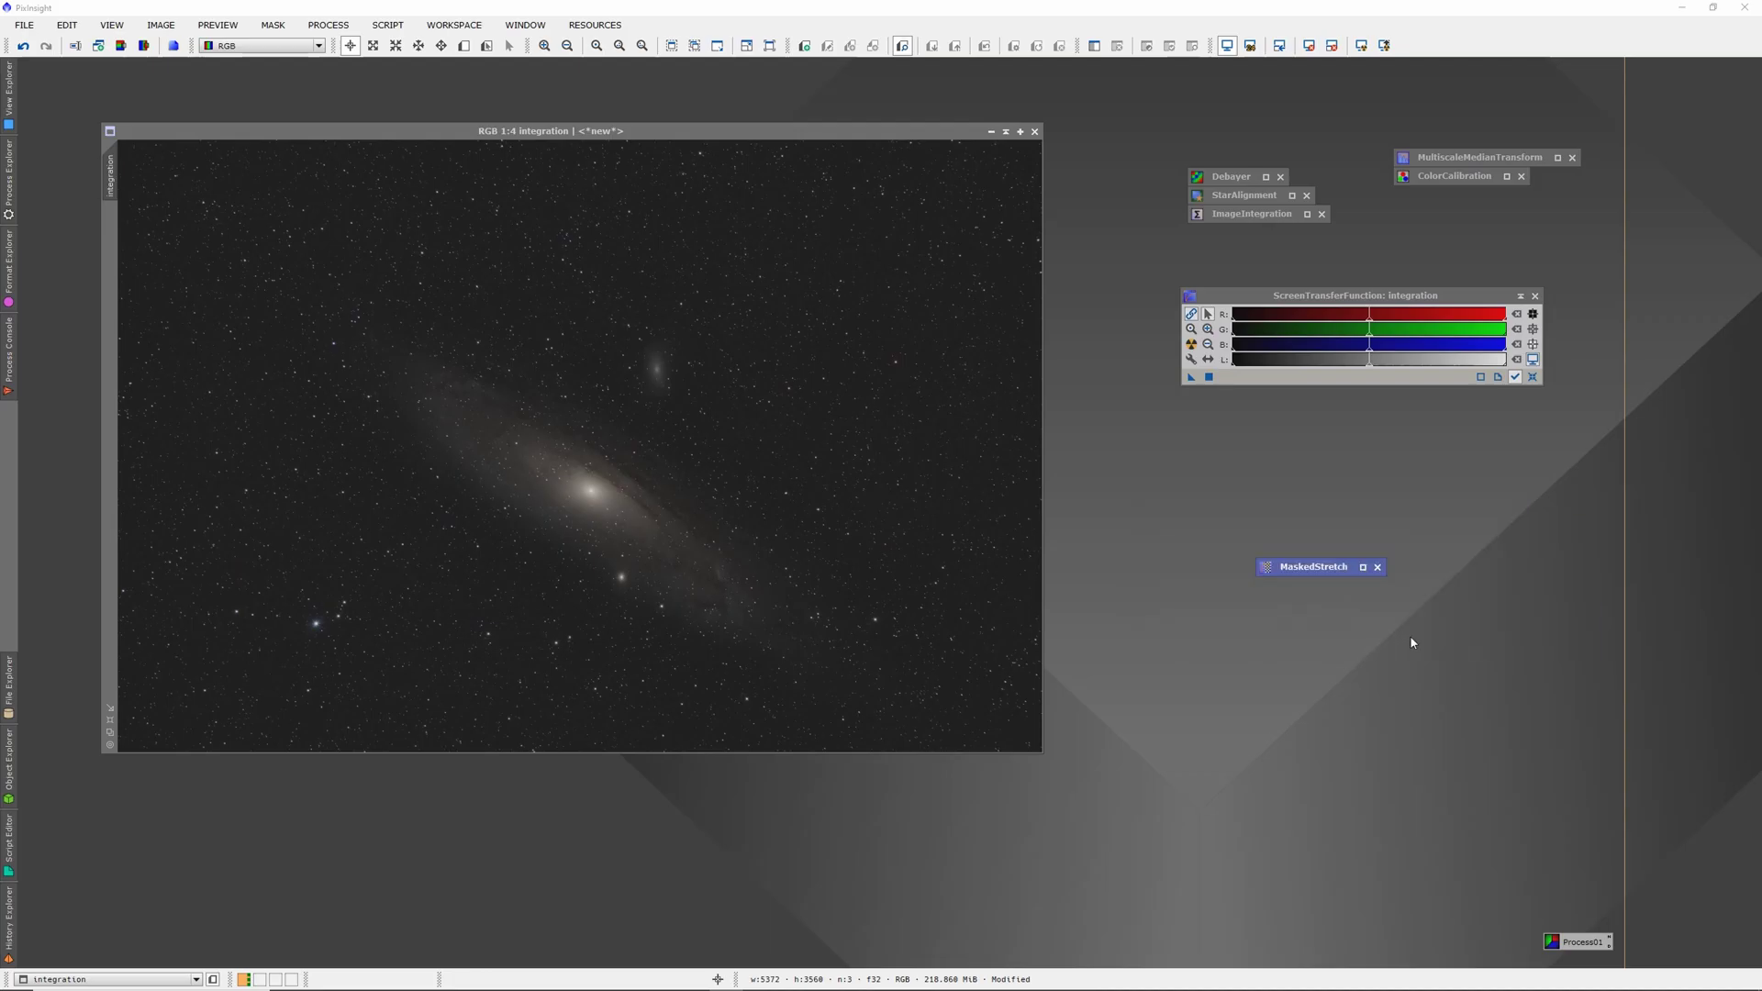
{"action": "right_click", "coordinate": [109, 172]}
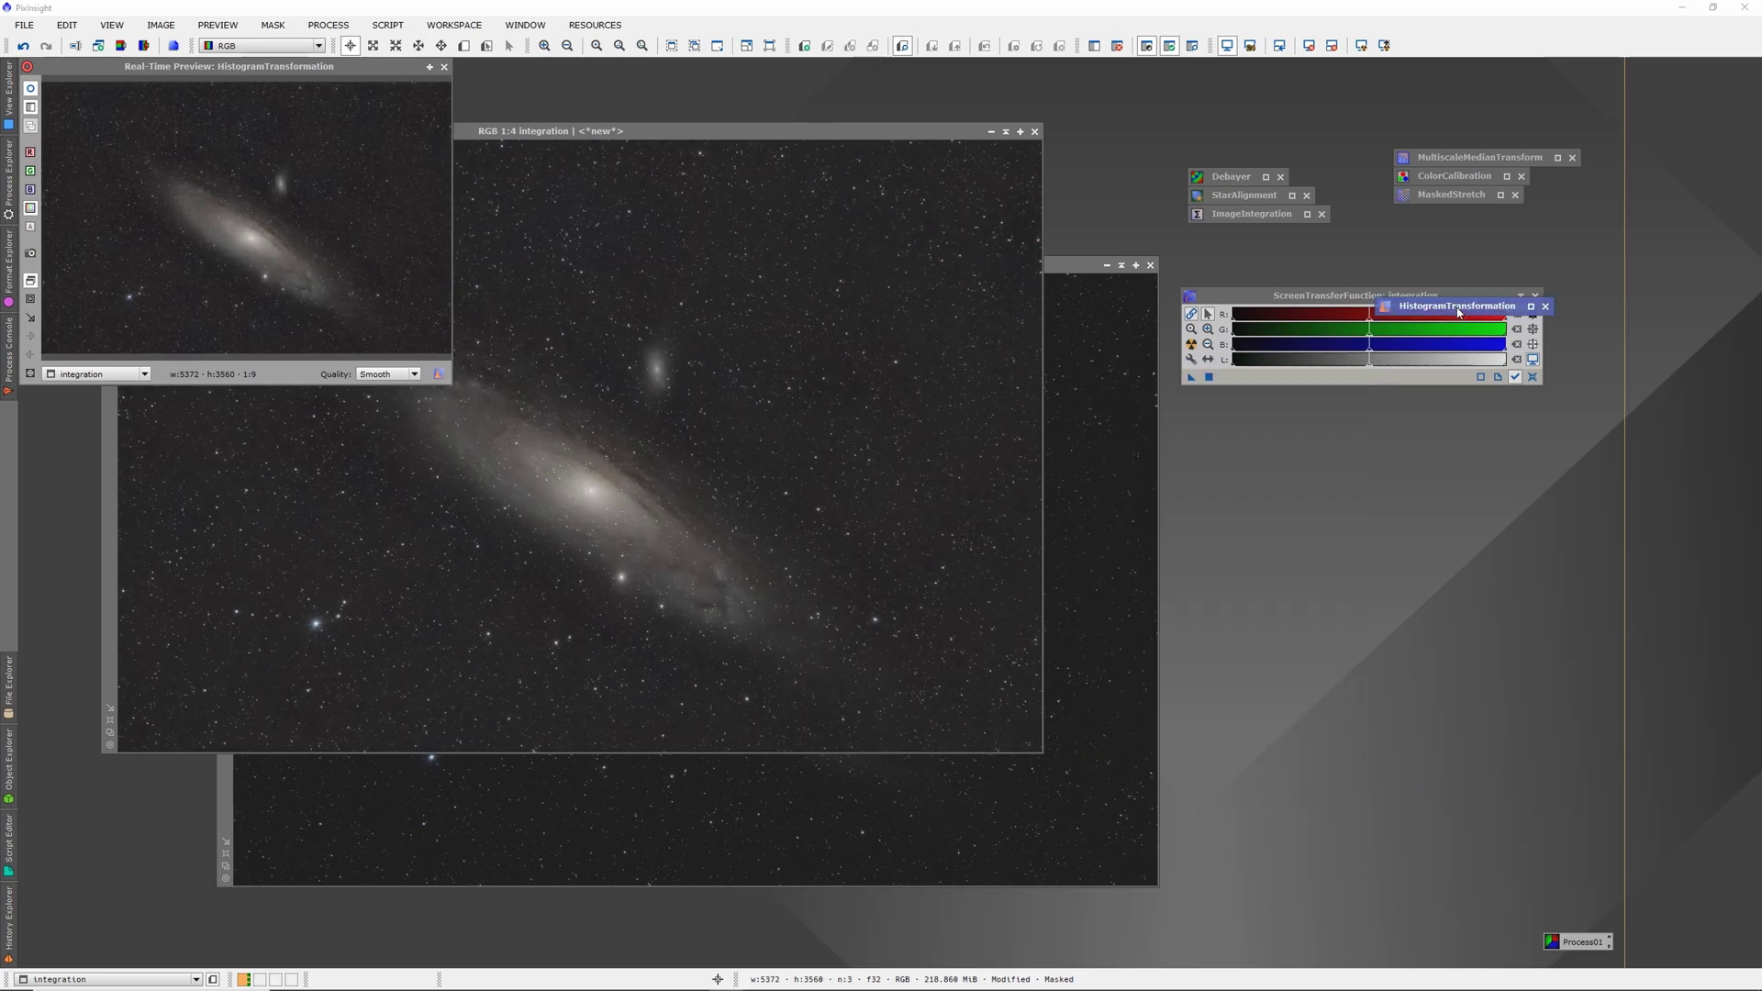
{"action": "double_click", "coordinate": [1459, 313]}
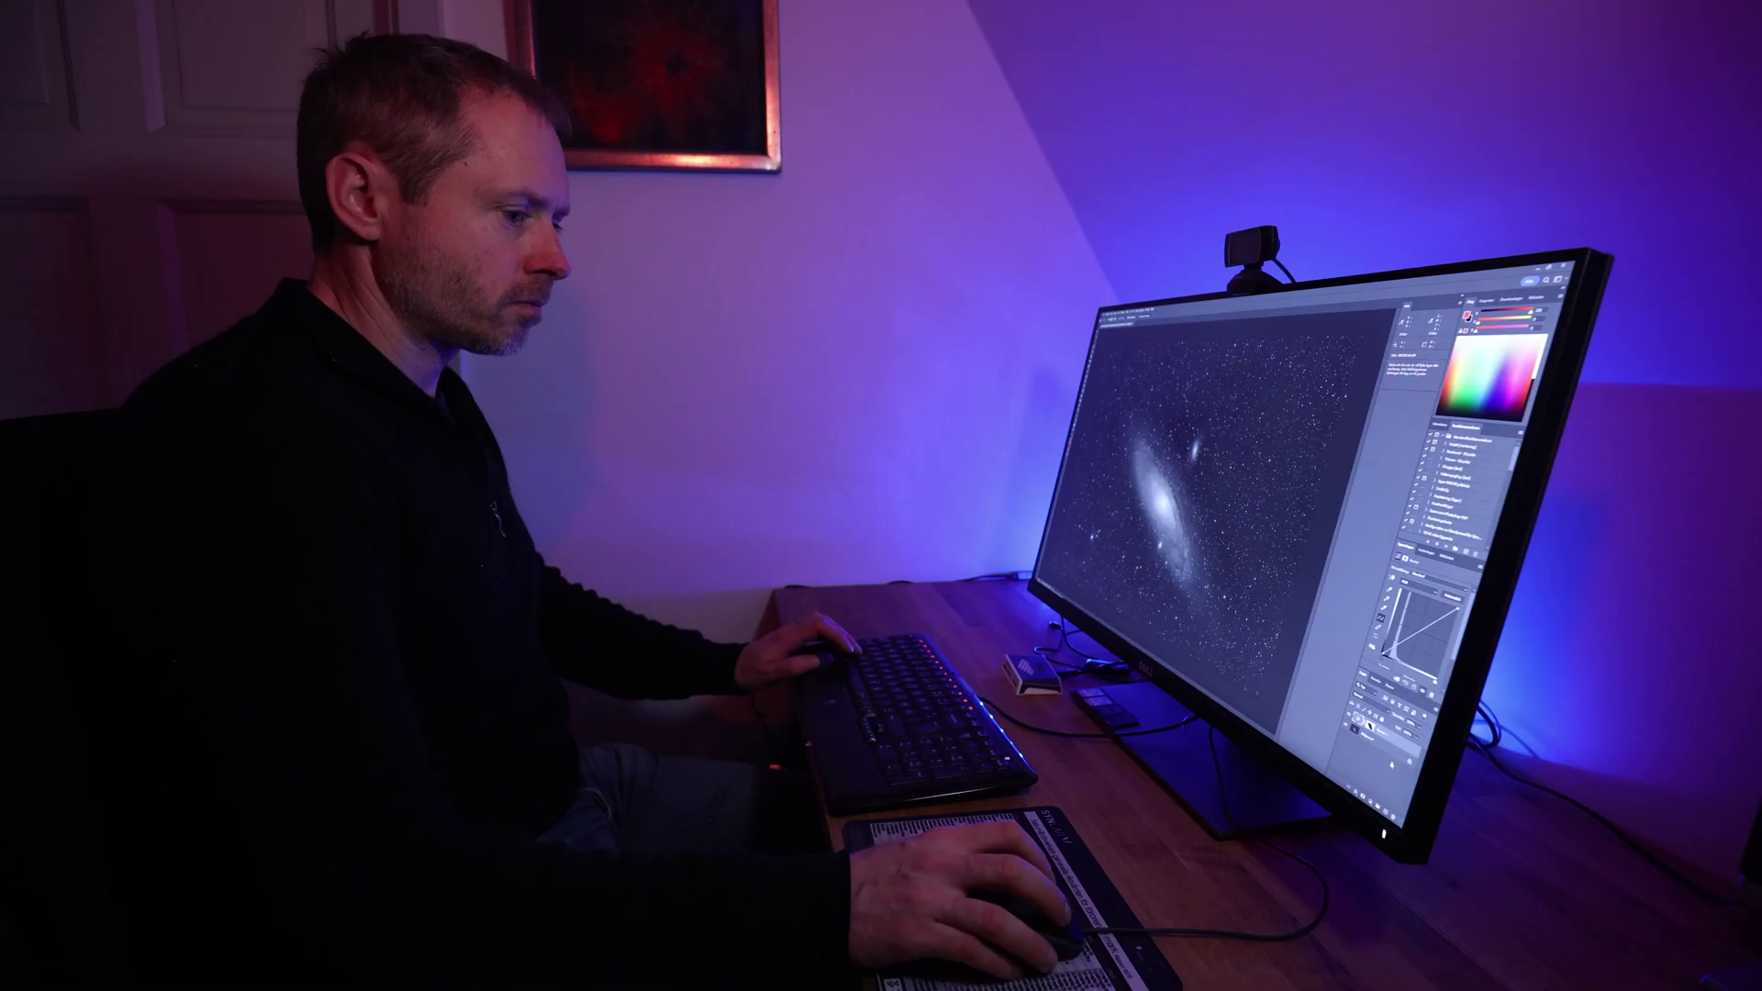
Step: Clear the lasso selection and add a Curves adjustment layer
{"action": "key", "text": "ctrl+d"}
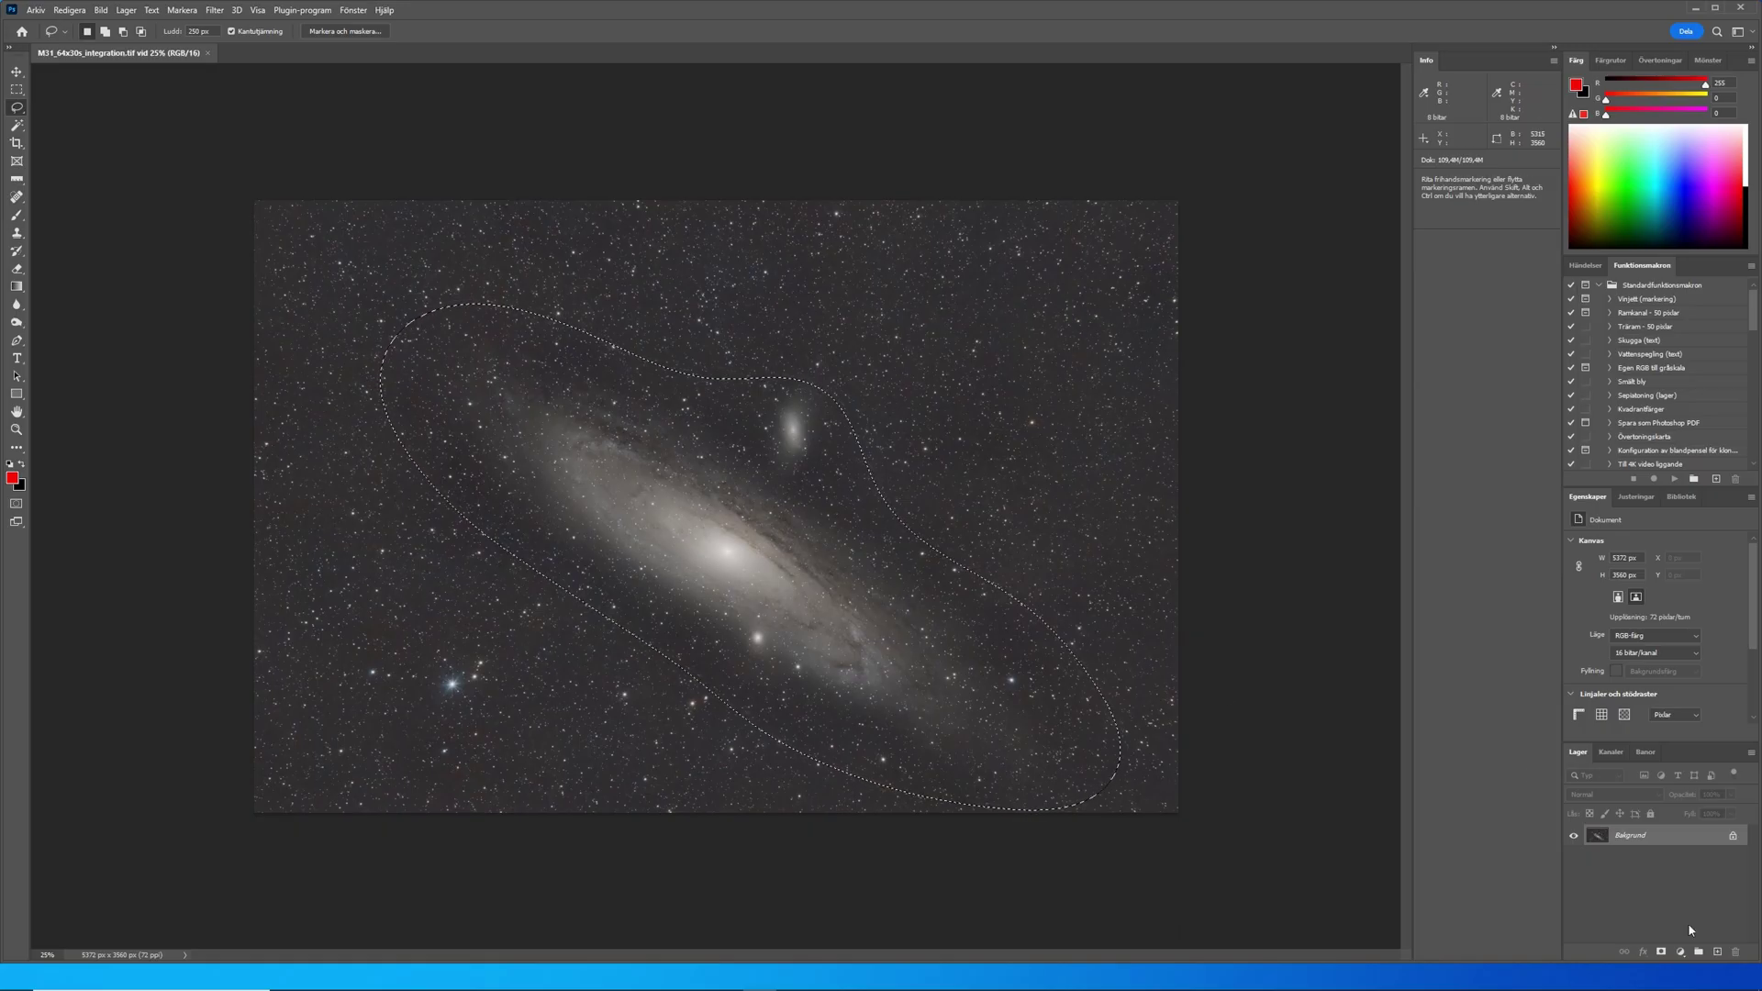
{"action": "left_click", "coordinate": [1680, 953]}
{"action": "left_click", "coordinate": [1681, 776]}
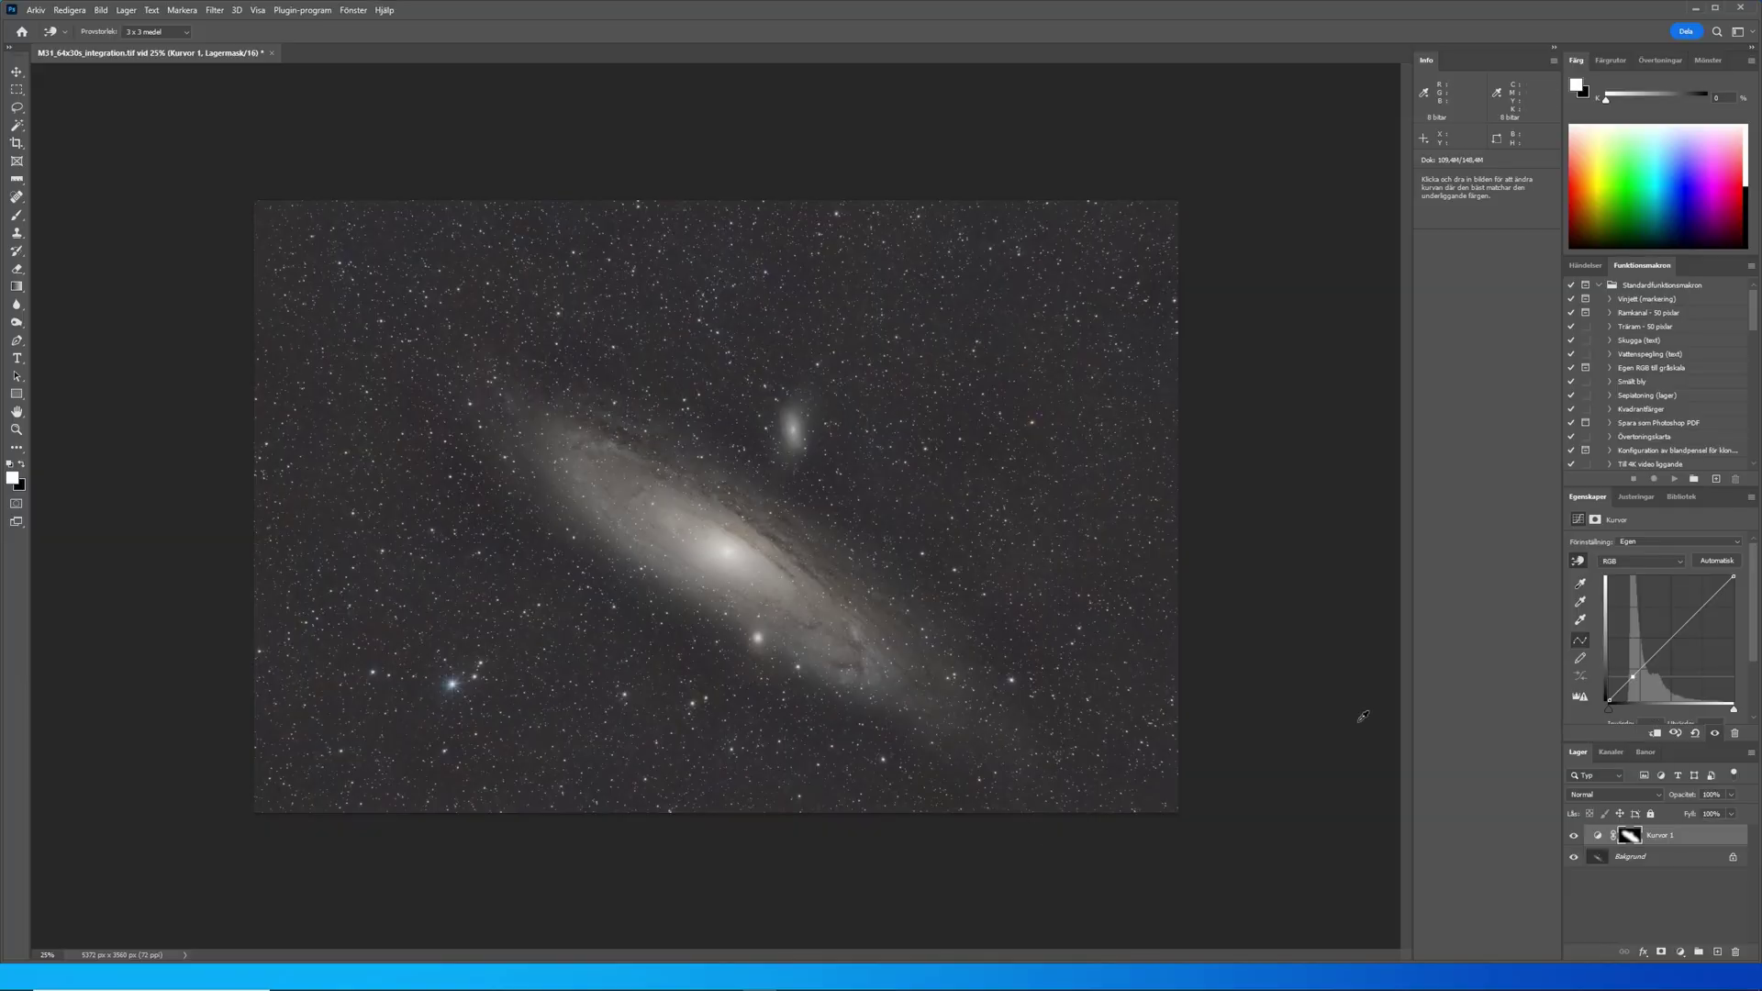
Step: Invert the Curves mask via Bild > Justeringar > Invertera and pull the curve down to darken the sky
{"action": "left_click", "coordinate": [1630, 835], "text": "alt"}
{"action": "key", "text": "l"}
{"action": "left_click", "coordinate": [101, 10]}
{"action": "mouse_move", "coordinate": [156, 46]}
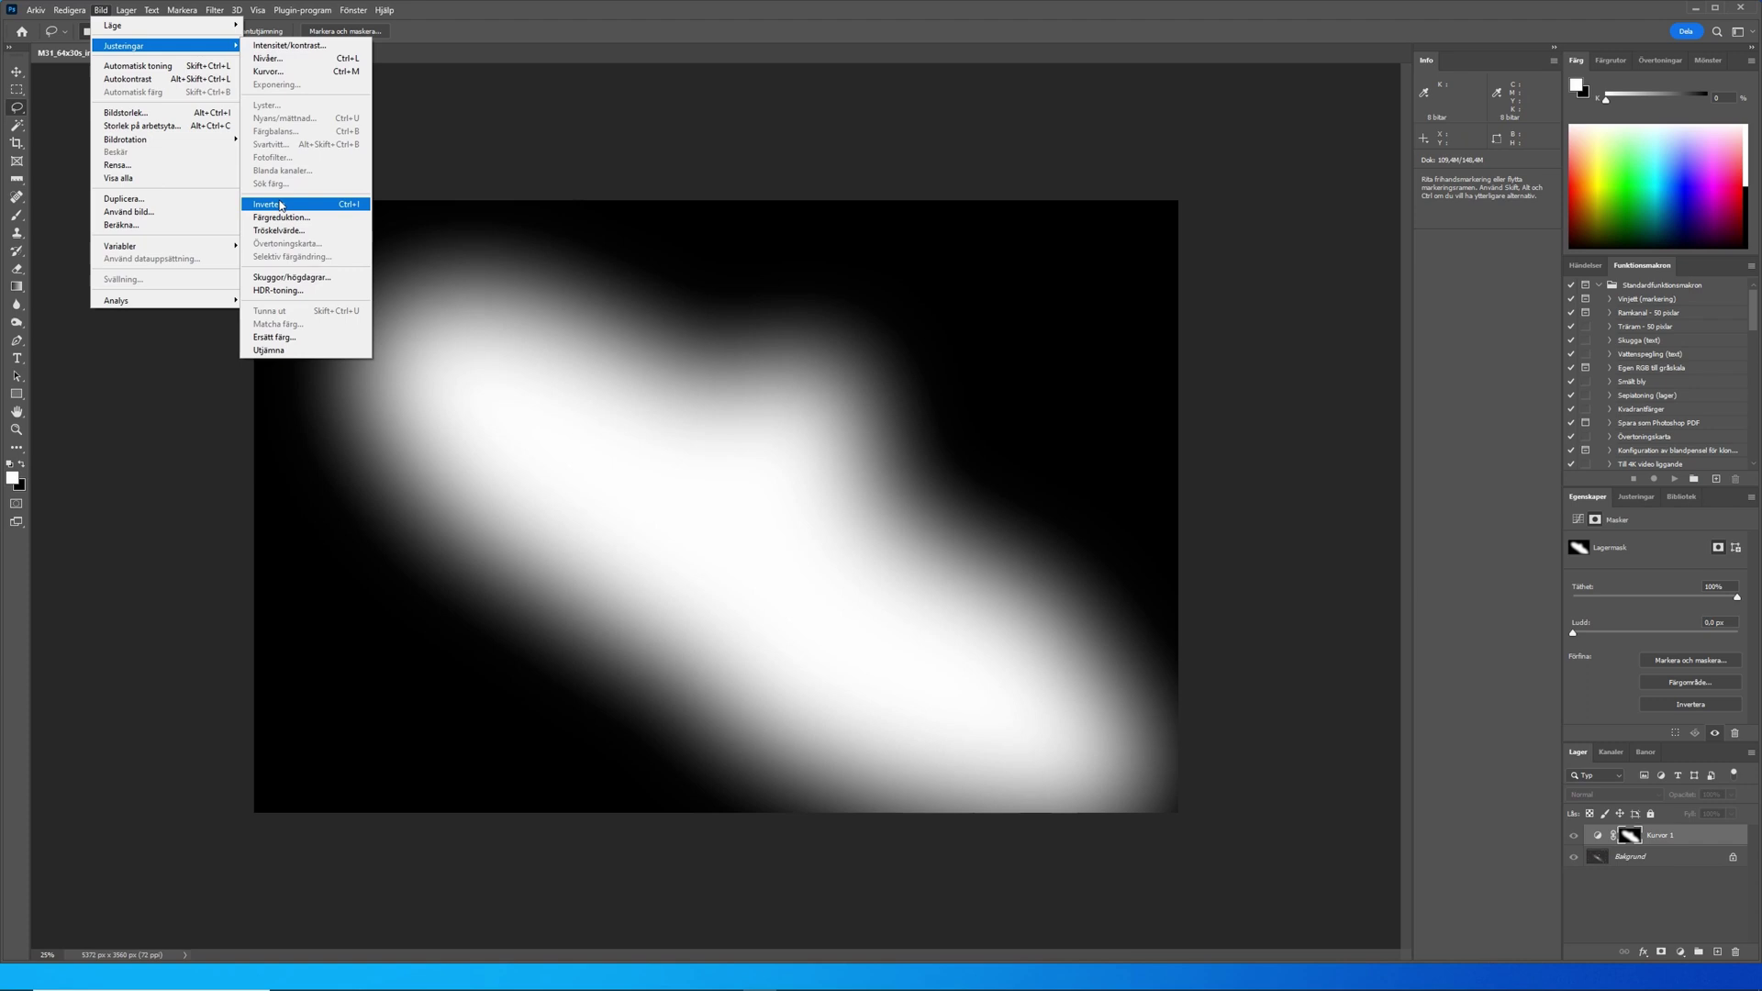
{"action": "left_click", "coordinate": [275, 204]}
{"action": "left_click", "coordinate": [1597, 835]}
{"action": "left_click", "coordinate": [1626, 835]}
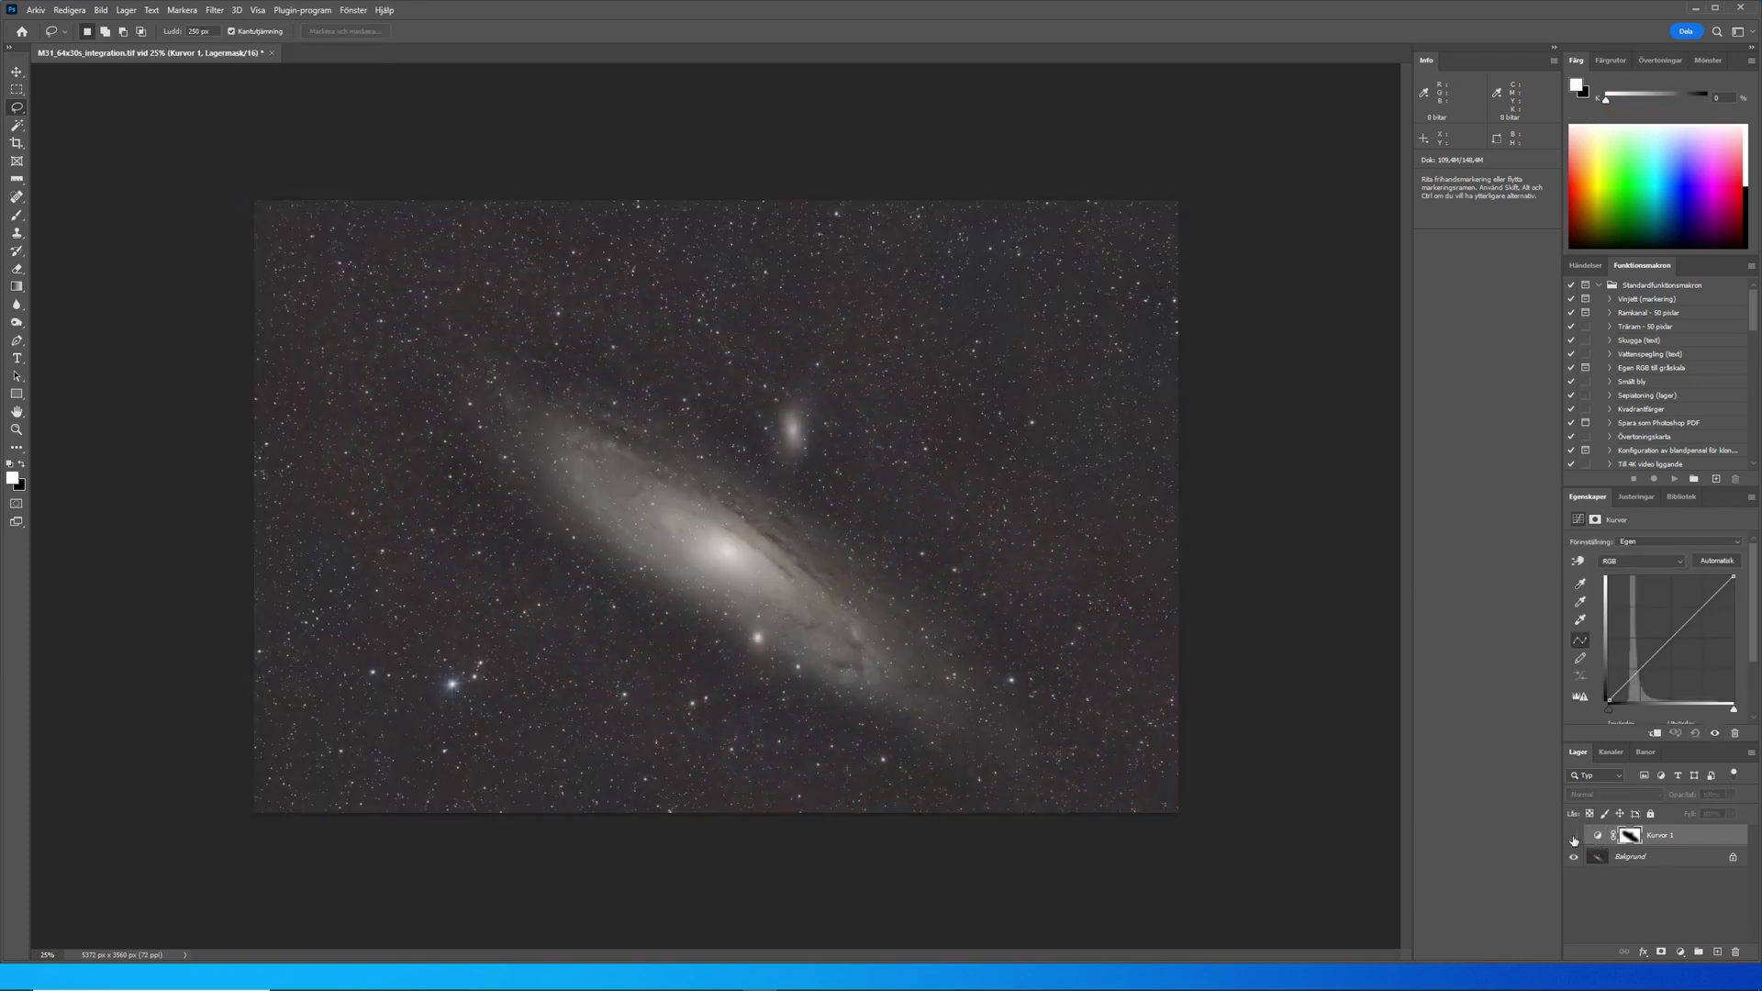
{"action": "left_click", "coordinate": [1578, 561]}
{"action": "left_click_drag", "start_coordinate": [540, 739], "coordinate": [536, 753]}
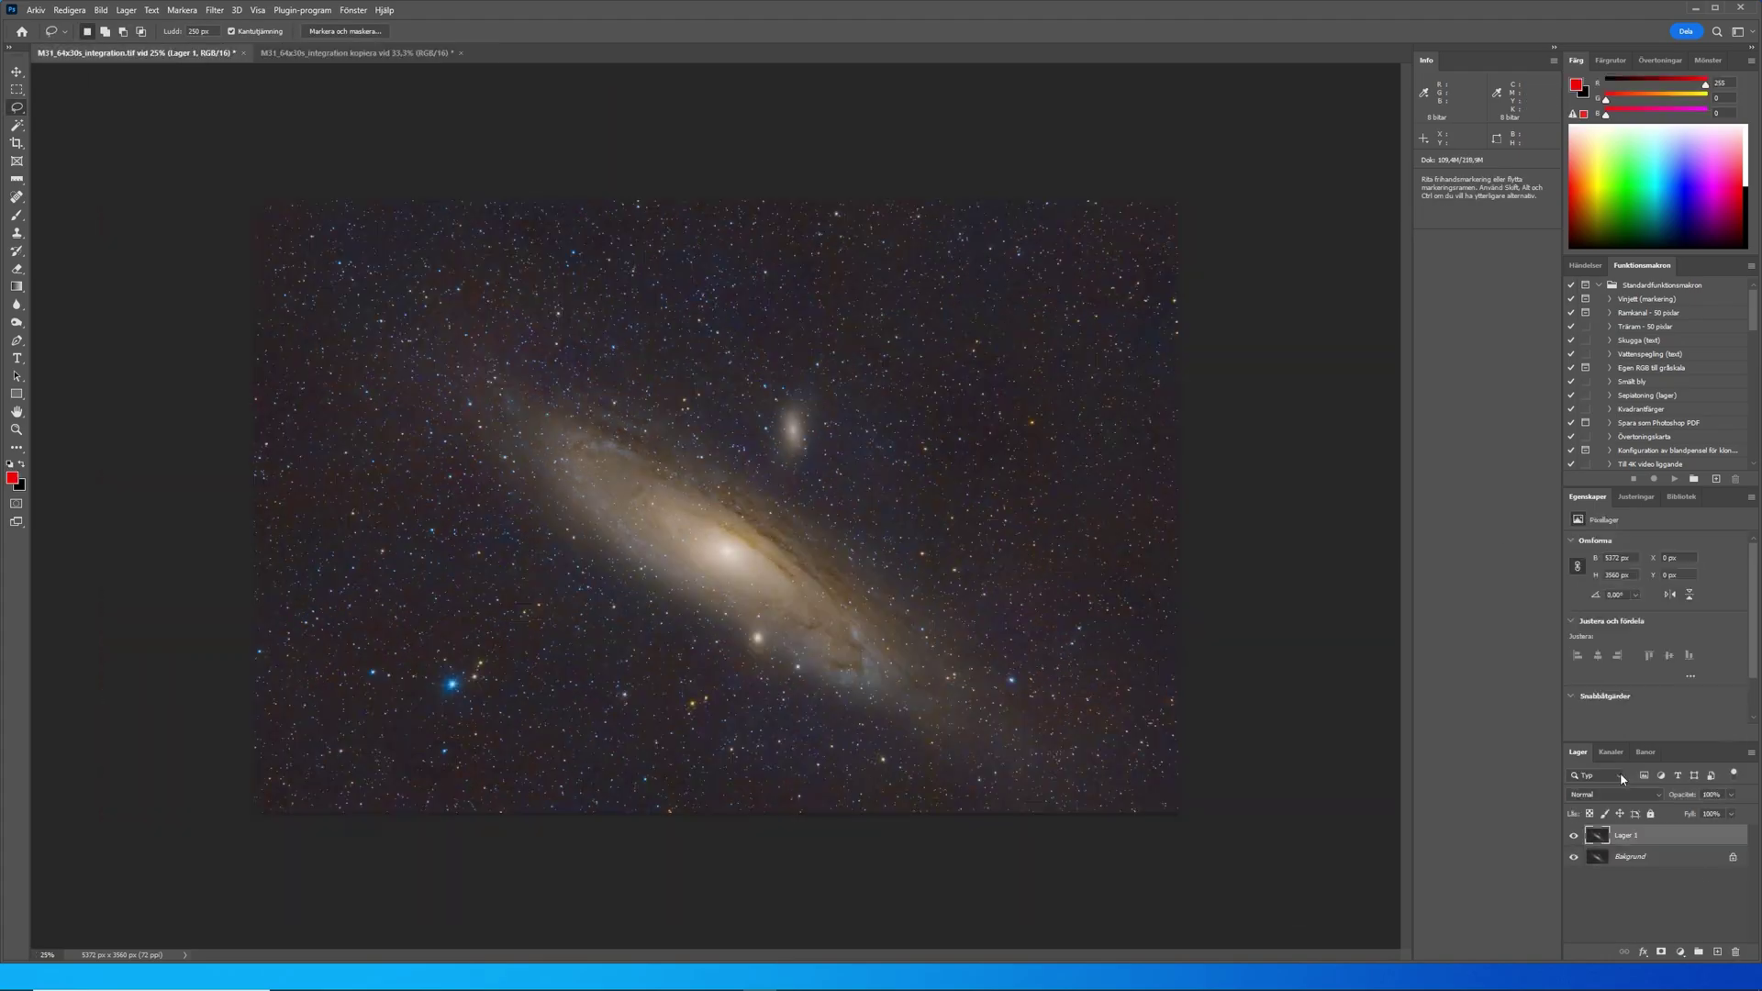